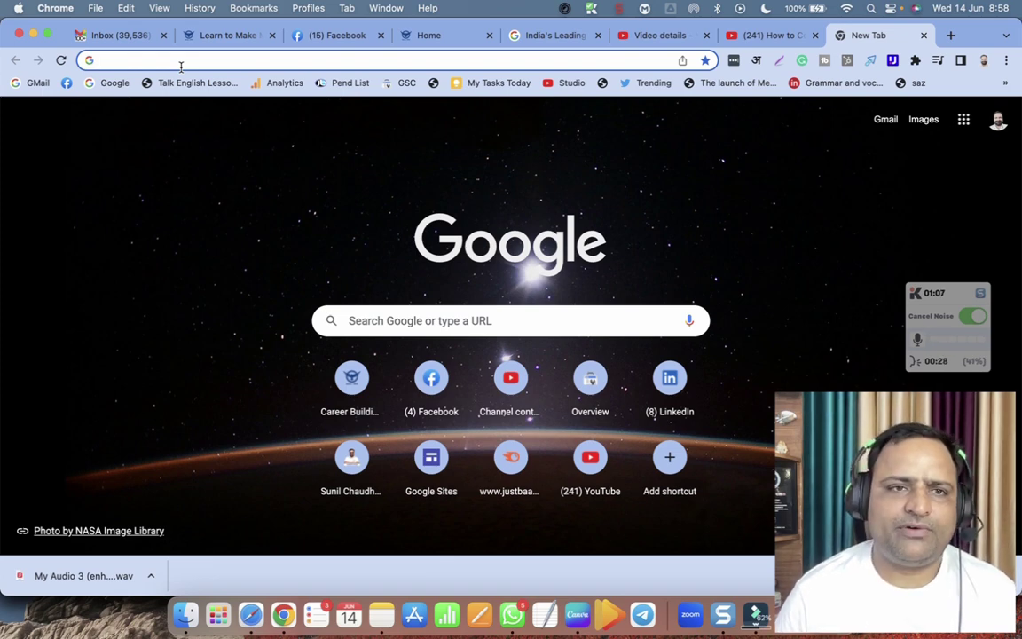
# - Open Google Sites and create a new blank site
pyautogui.write('sites')
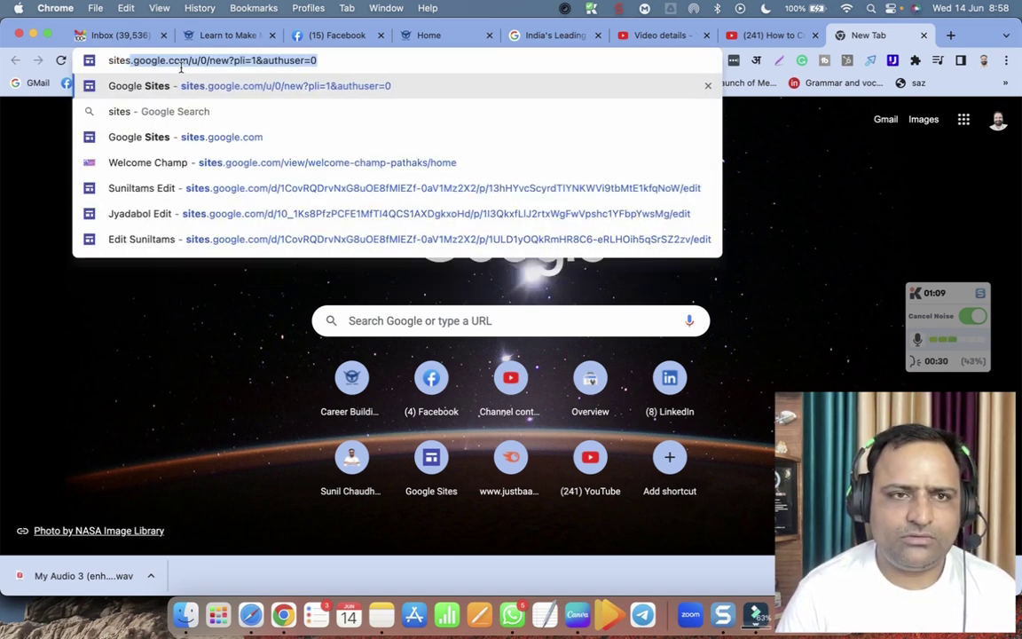
pyautogui.press('Return')
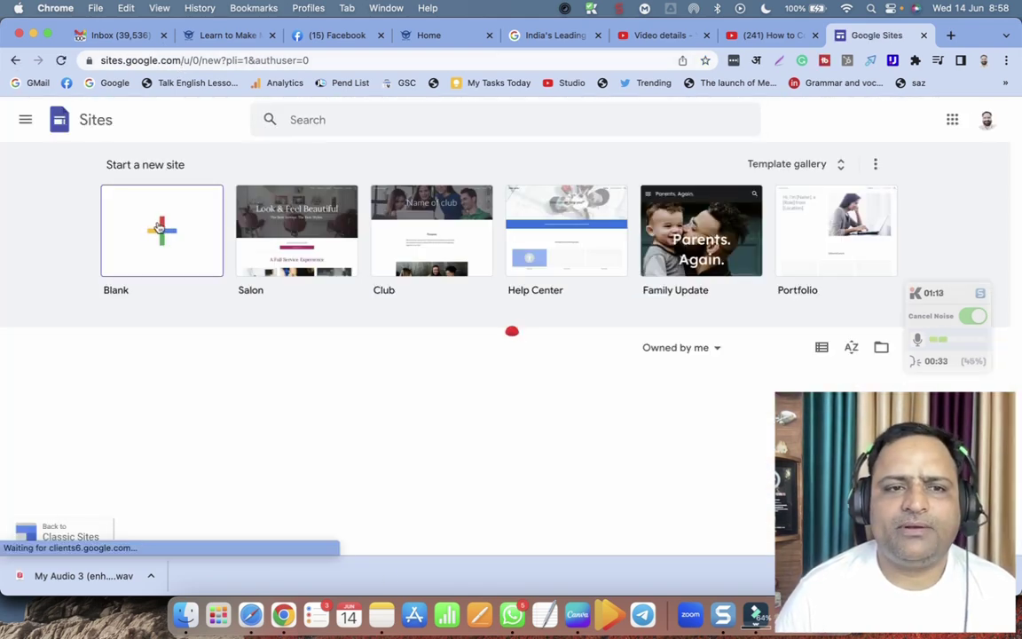
pyautogui.click(165, 235)
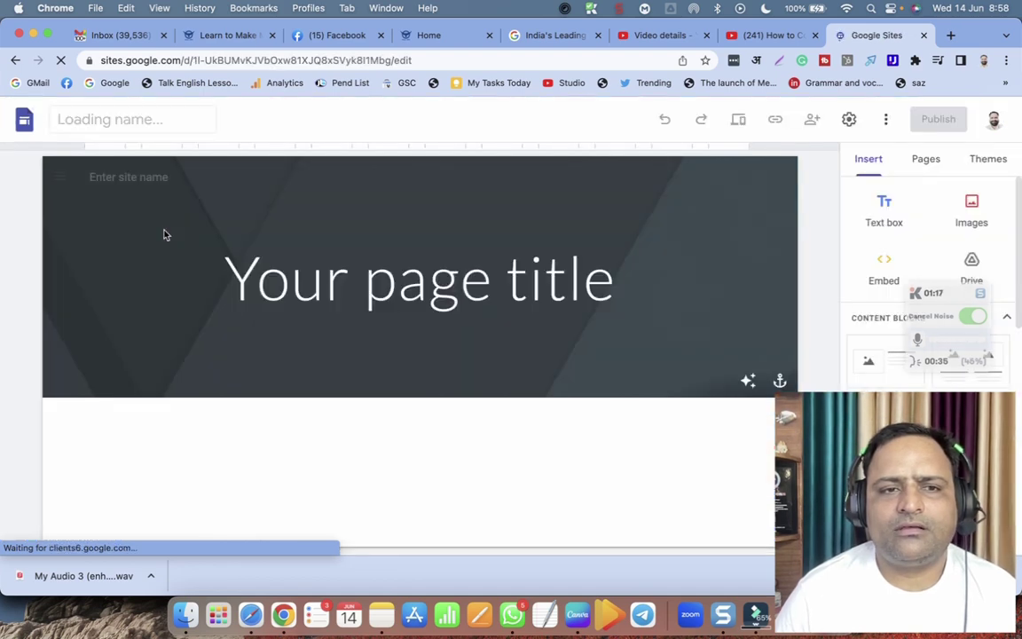
# - Replace the page title in the header with "My Website is Ready"
pyautogui.click(207, 283)
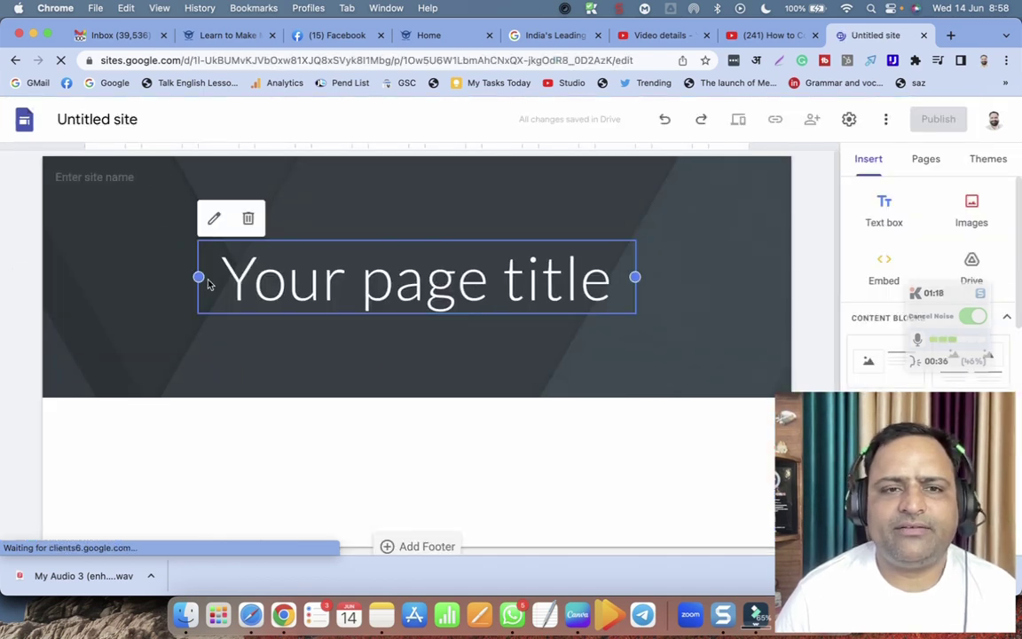
pyautogui.tripleClick(396, 280)
pyautogui.write('My')
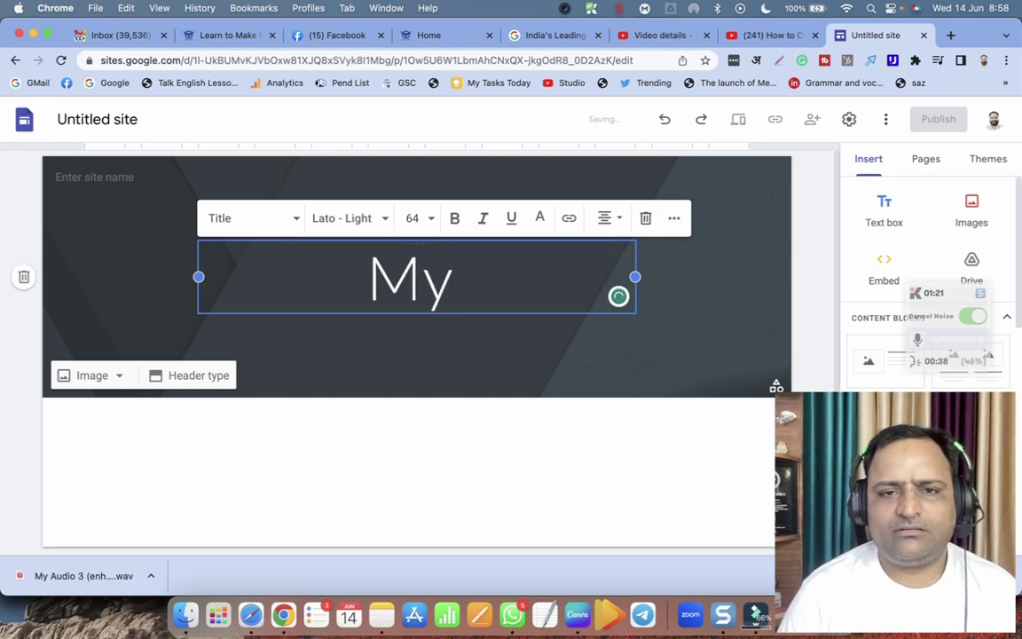
pyautogui.write(' Wed')
pyautogui.press('BackSpace')
pyautogui.write('b')
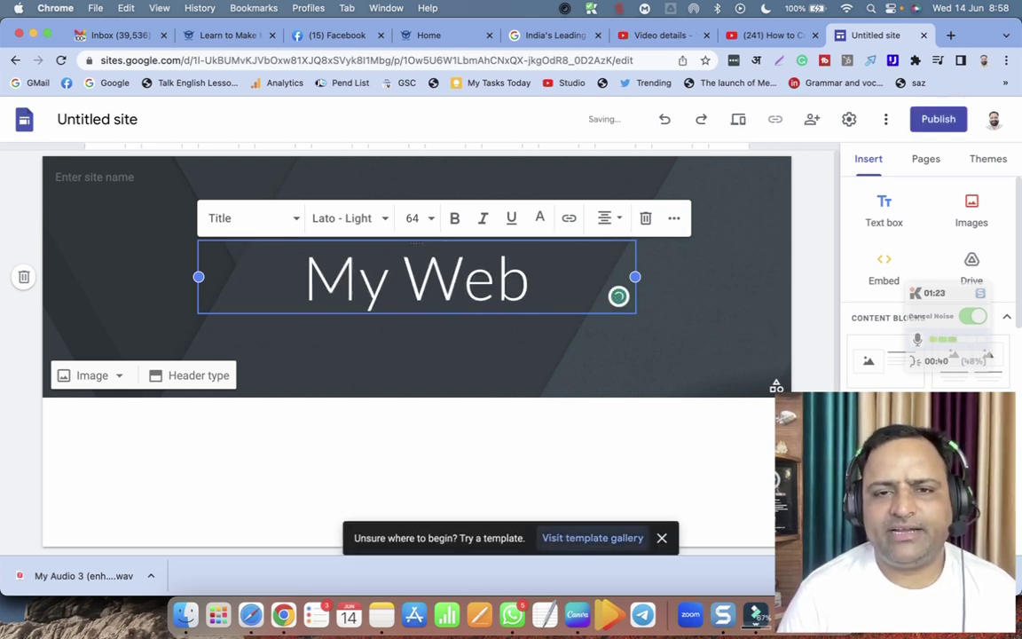
pyautogui.write('sites')
pyautogui.press('BackSpace')
pyautogui.press('BackSpace')
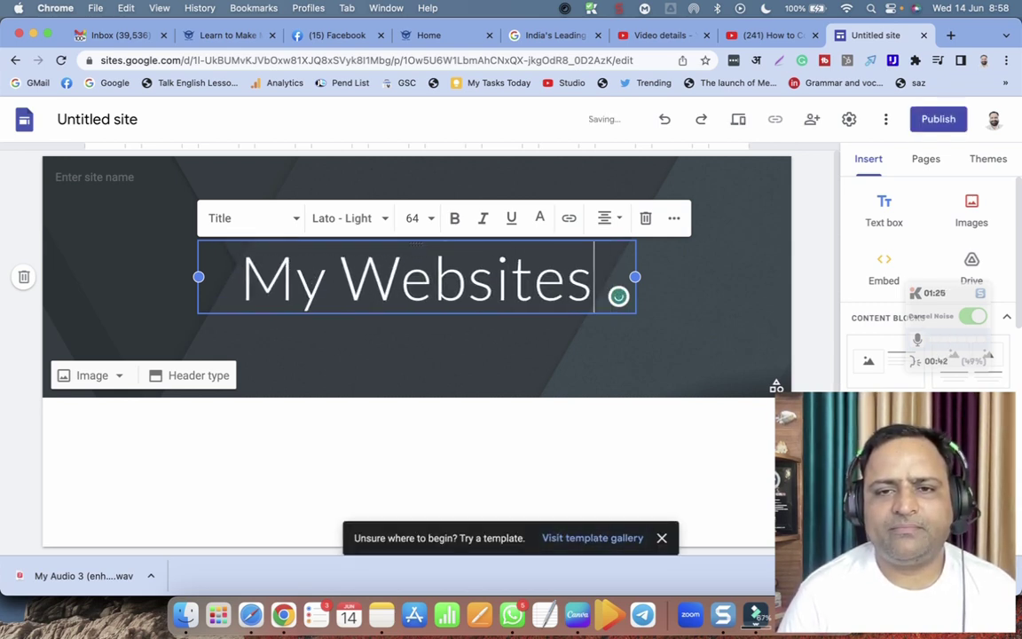
pyautogui.write('is REady')
pyautogui.press('BackSpace')
pyautogui.press('BackSpace')
pyautogui.press('BackSpace')
pyautogui.press('BackSpace')
pyautogui.write('eady')
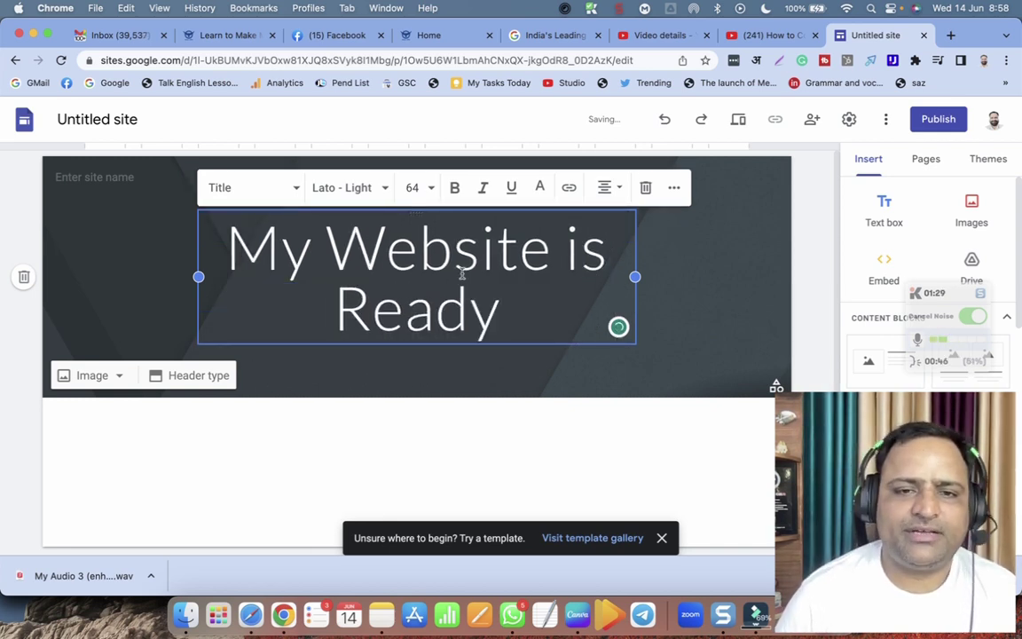
pyautogui.click(477, 460)
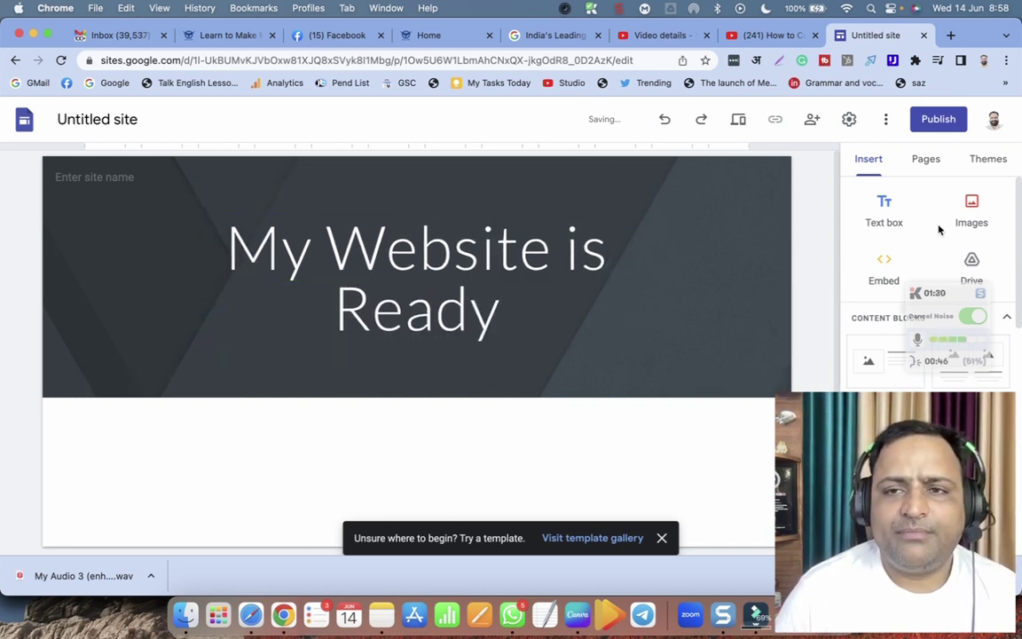
# - Start the custom domain setup from the site settings
pyautogui.click(849, 121)
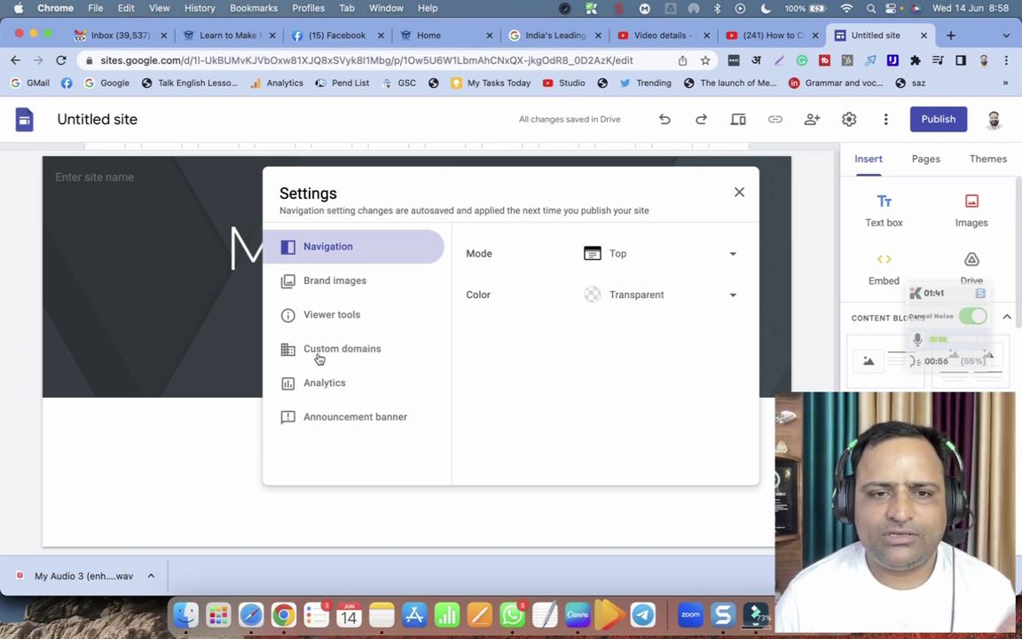
pyautogui.click(353, 355)
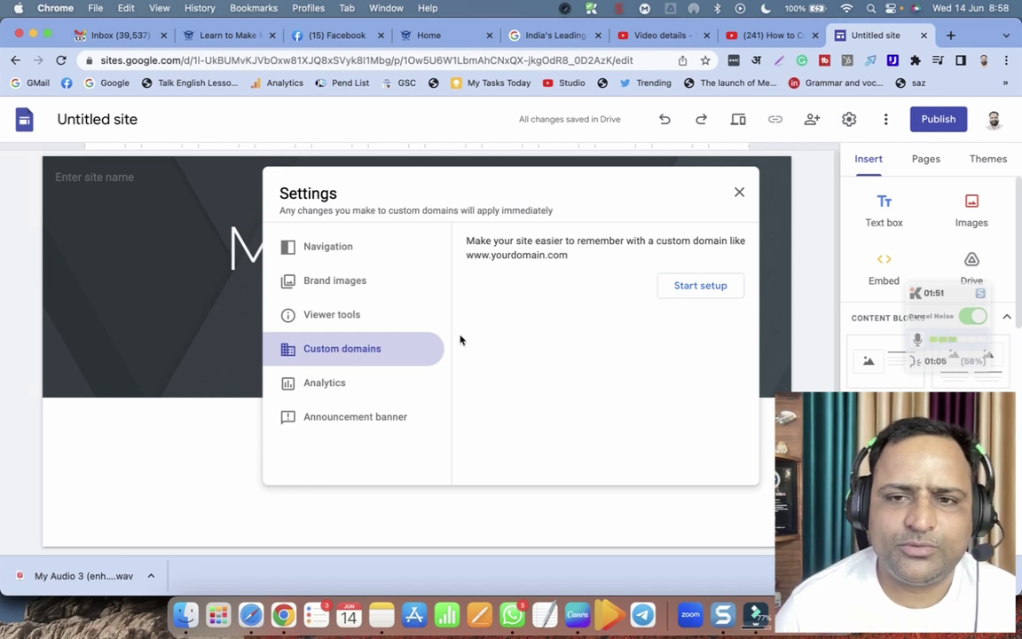
pyautogui.click(698, 290)
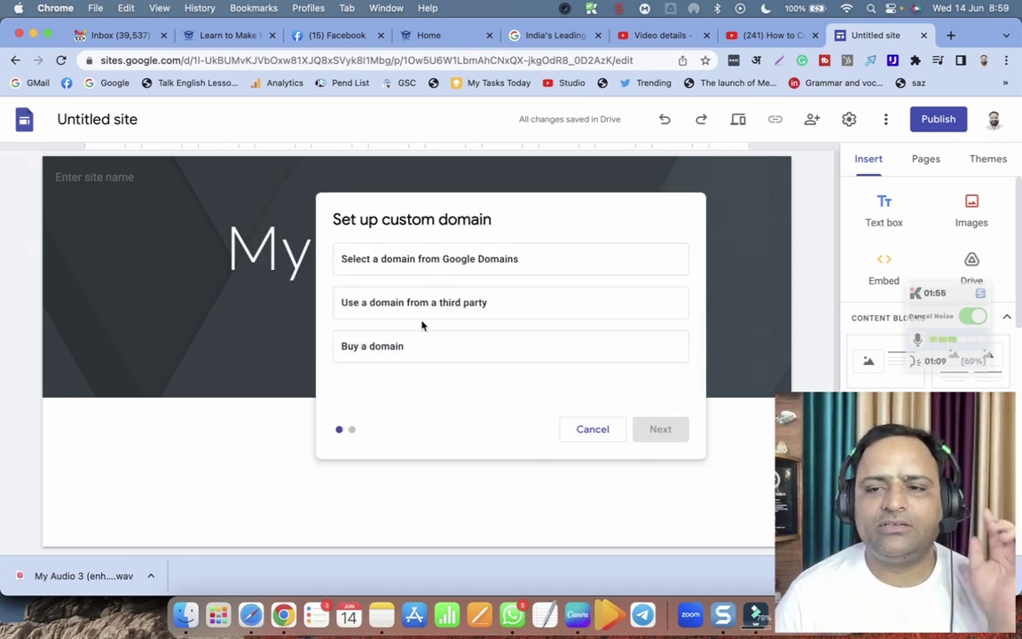
# - Choose a domain from Google Domains as the custom domain source, comparing the third-party and purchase options, and continue
pyautogui.click(591, 8)
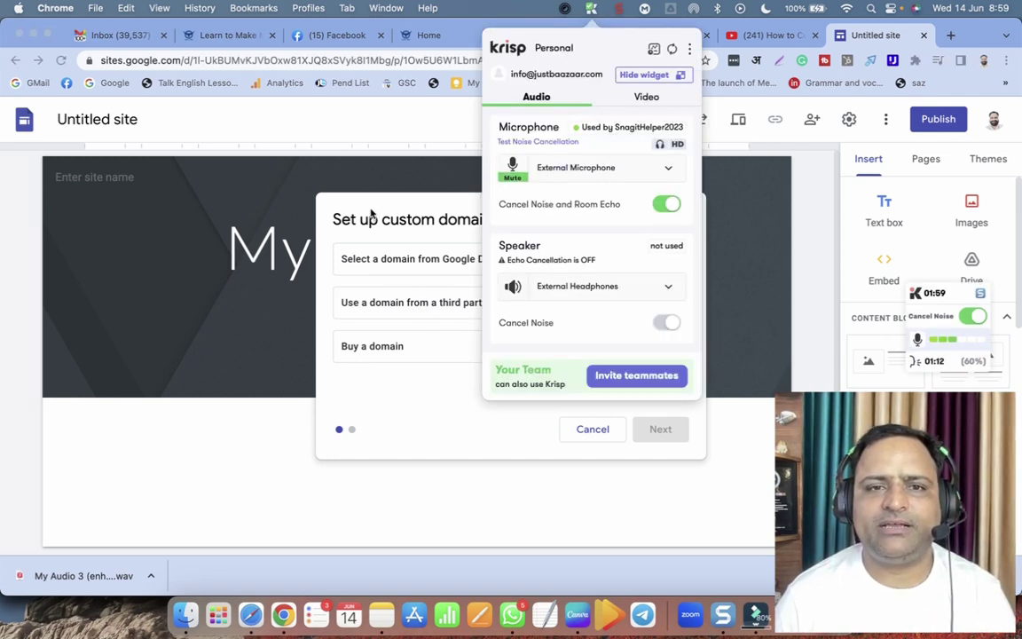
pyautogui.click(470, 268)
pyautogui.click(472, 268)
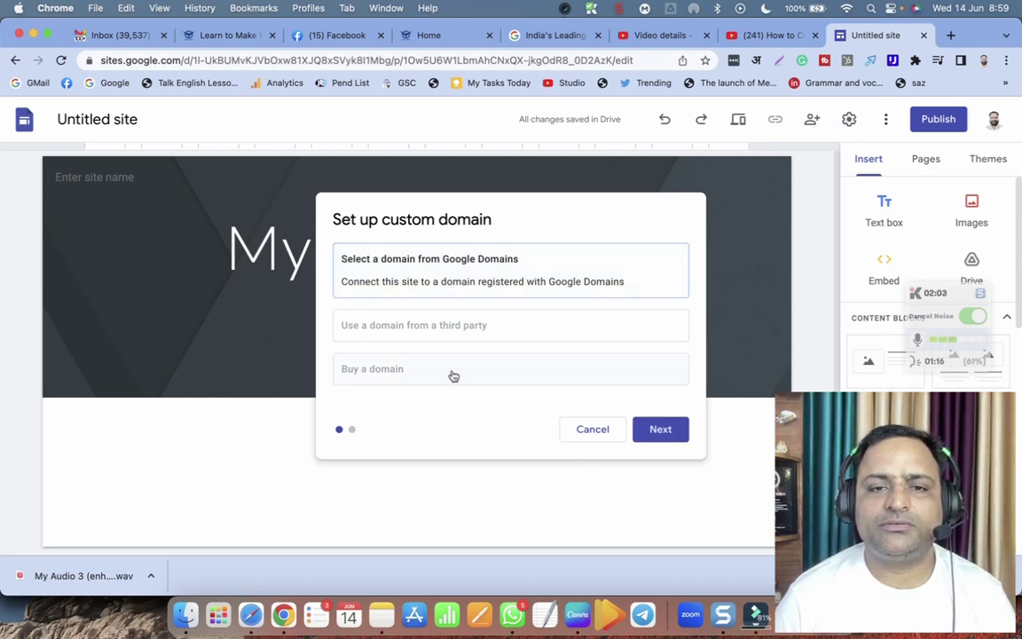
pyautogui.click(402, 330)
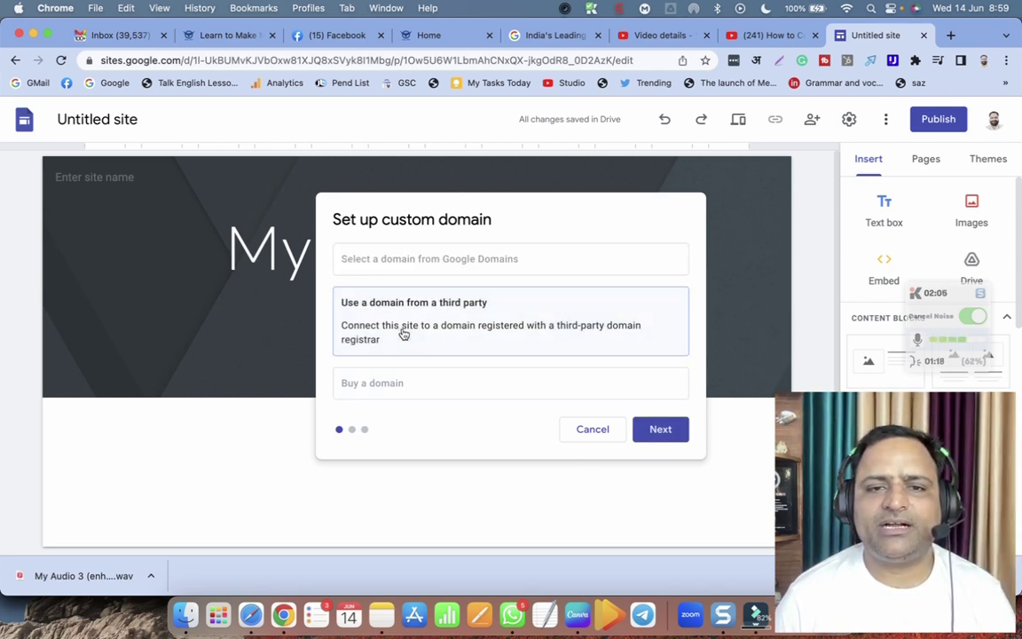
pyautogui.click(427, 384)
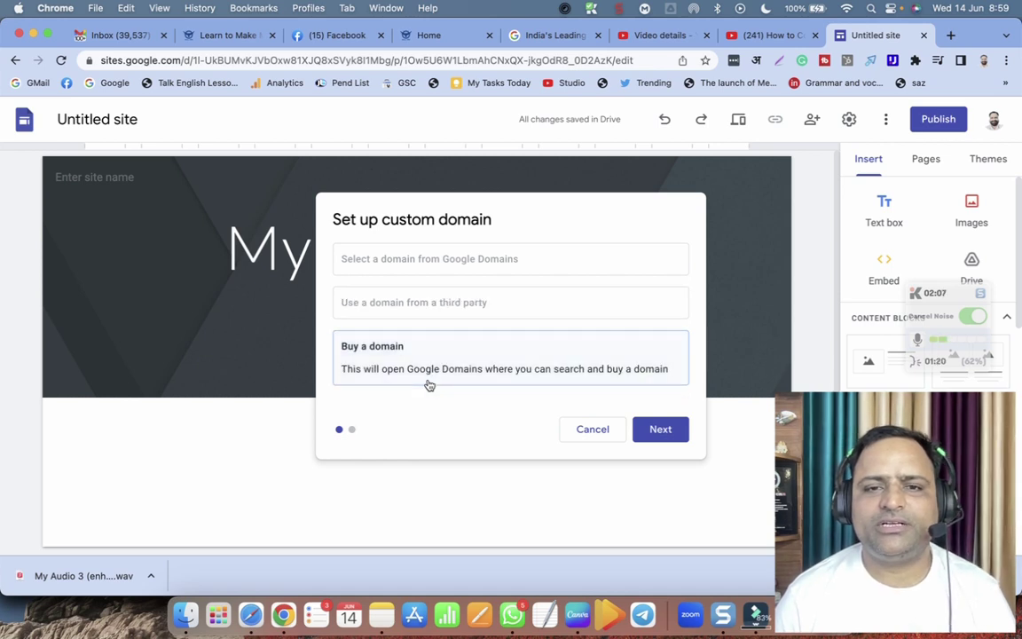
pyautogui.click(426, 252)
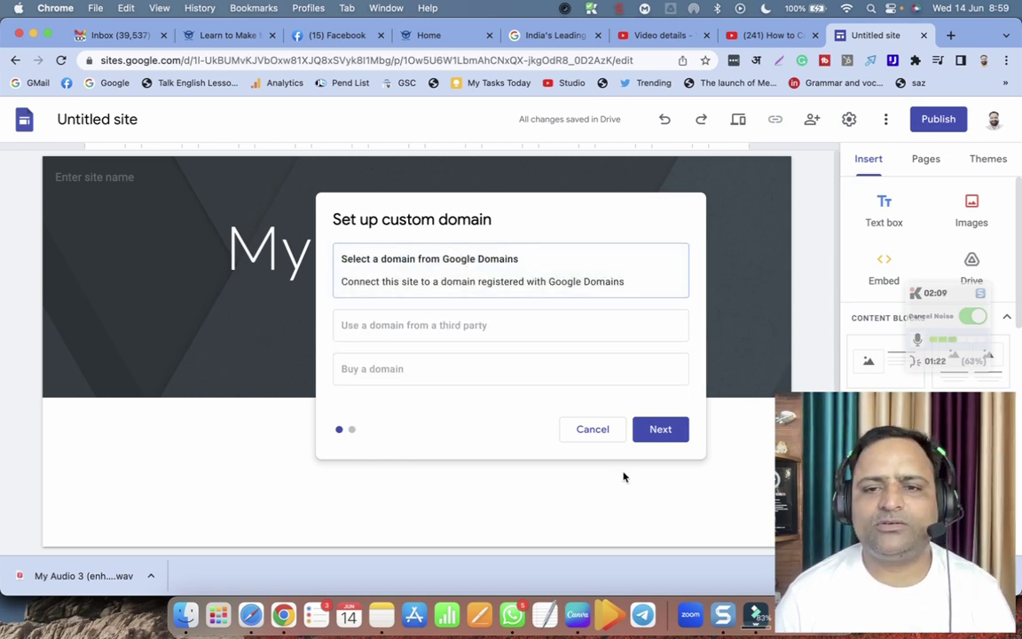
pyautogui.click(667, 432)
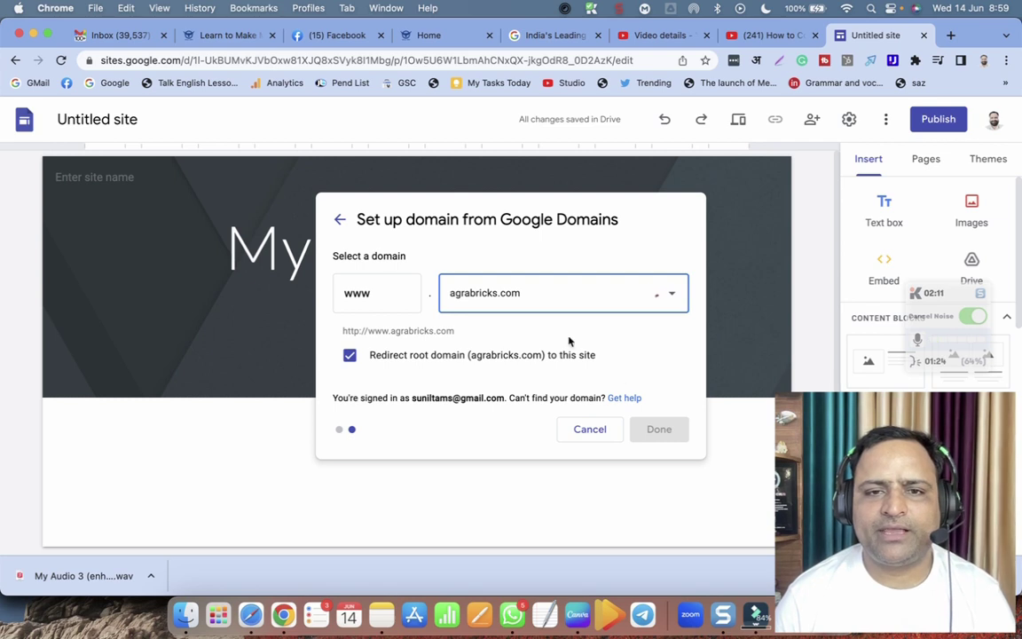
# - Connect the subdomain example of suniltams.com to the site with the root domain redirect turned off, and close the settings
pyautogui.click(491, 293)
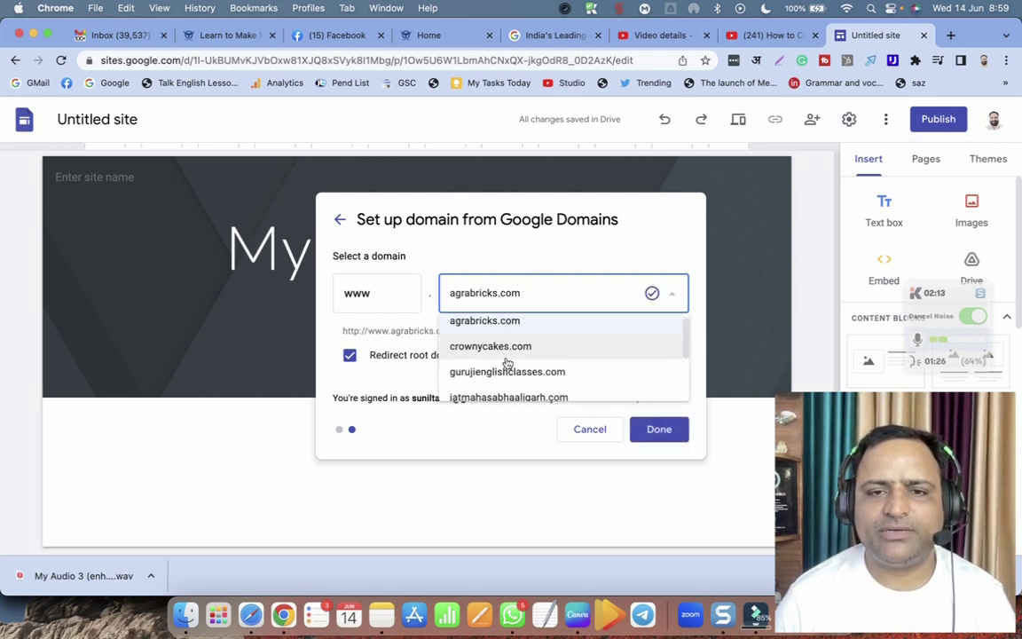
pyautogui.scroll(-5, 506, 362)
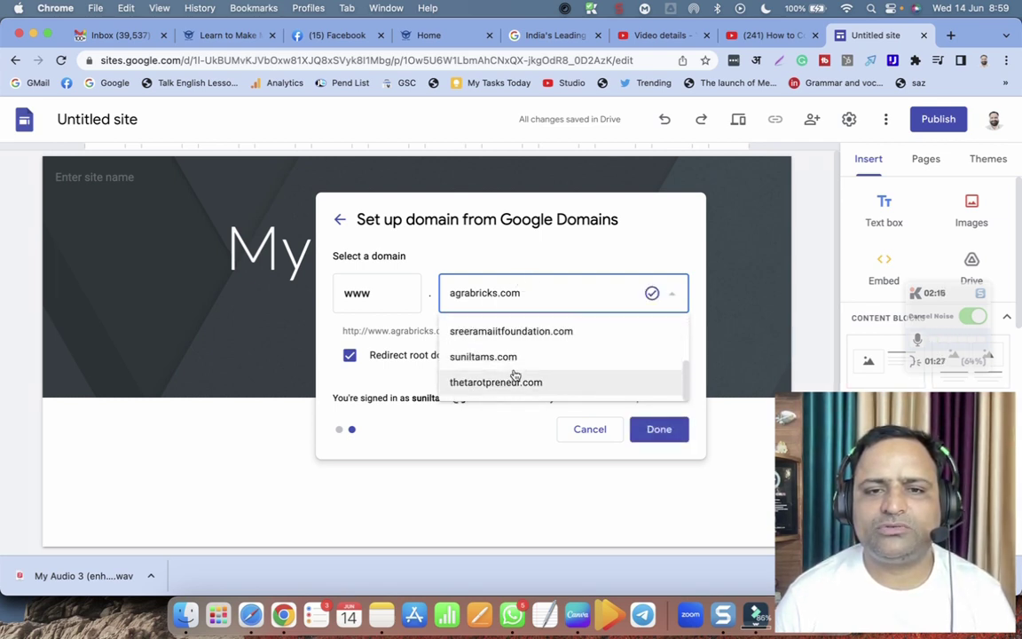
pyautogui.click(479, 358)
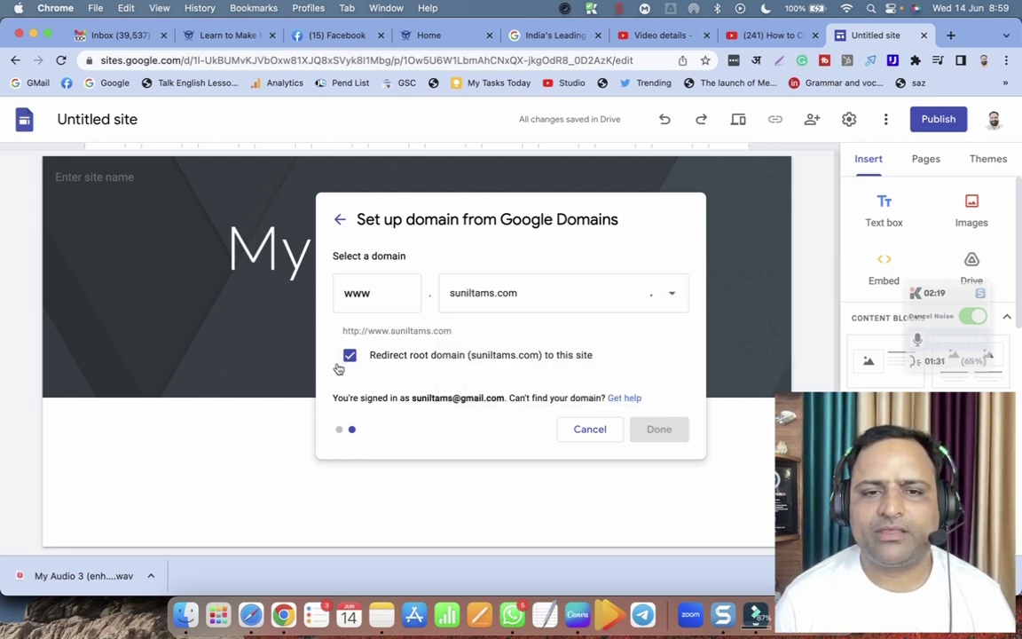
pyautogui.doubleClick(357, 293)
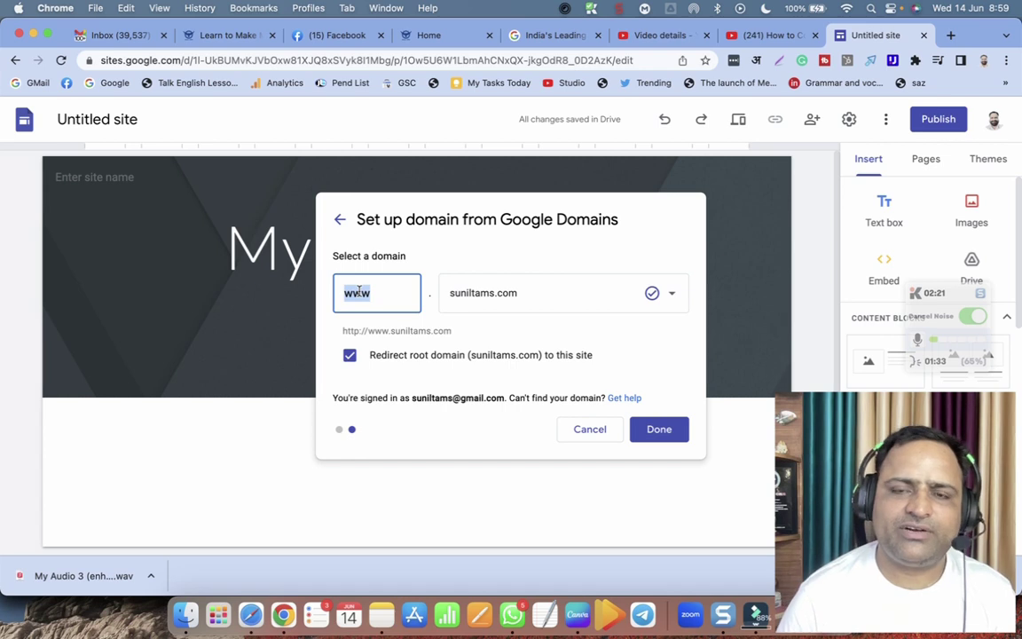
pyautogui.write('example')
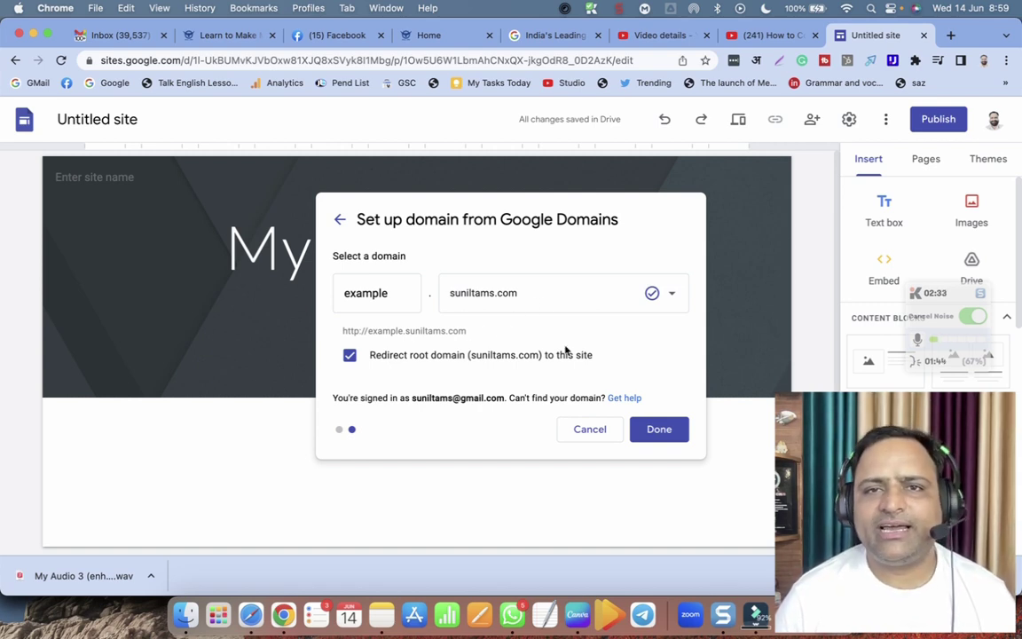
pyautogui.click(350, 355)
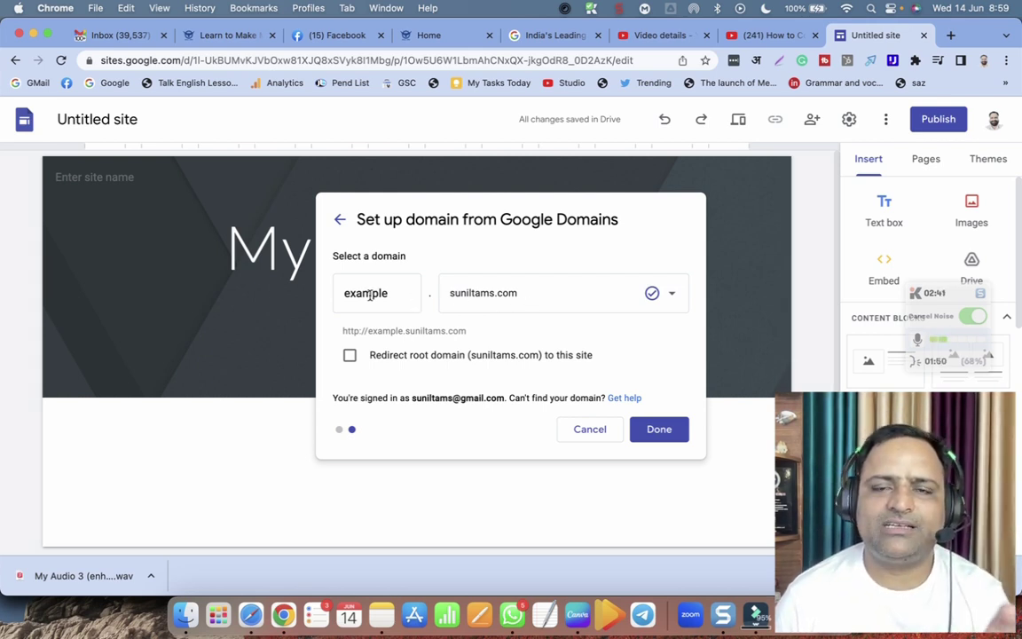
pyautogui.click(679, 433)
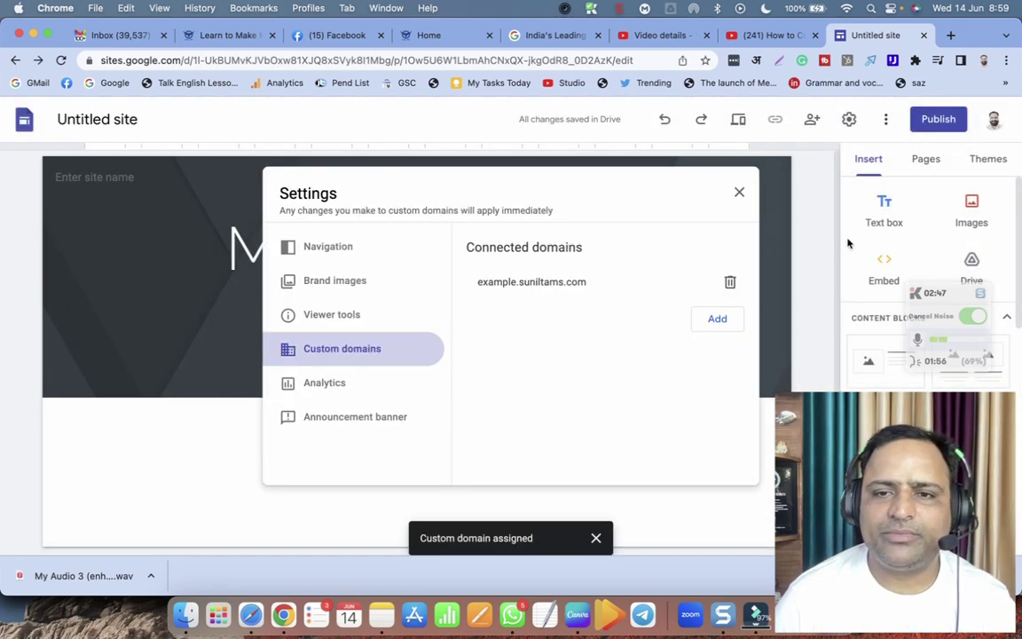
pyautogui.click(741, 194)
# - Publish the site to the web with the web address exacmjhs
pyautogui.click(938, 119)
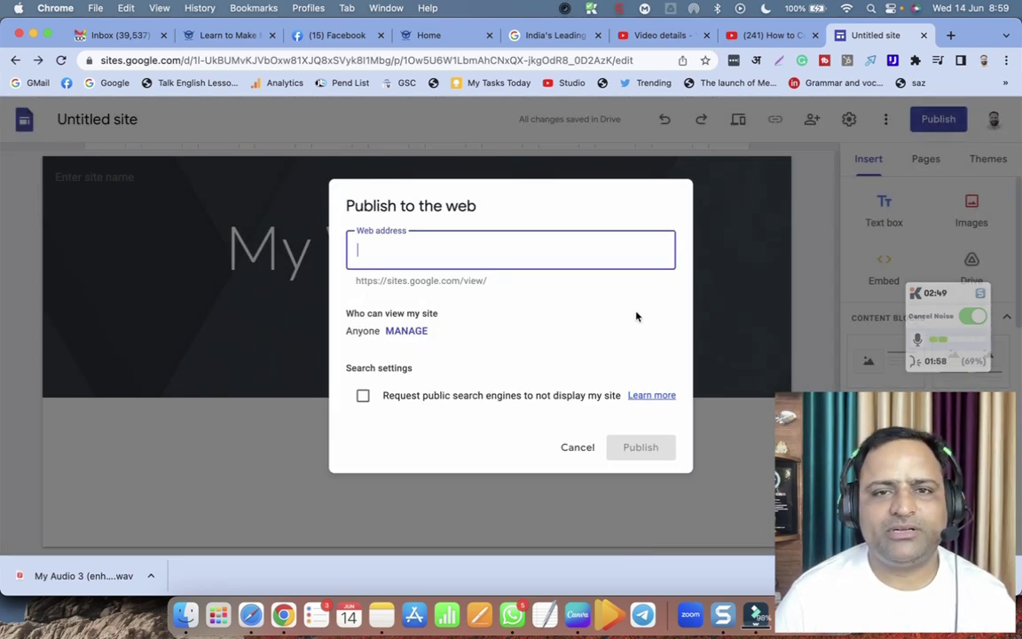
pyautogui.write('e')
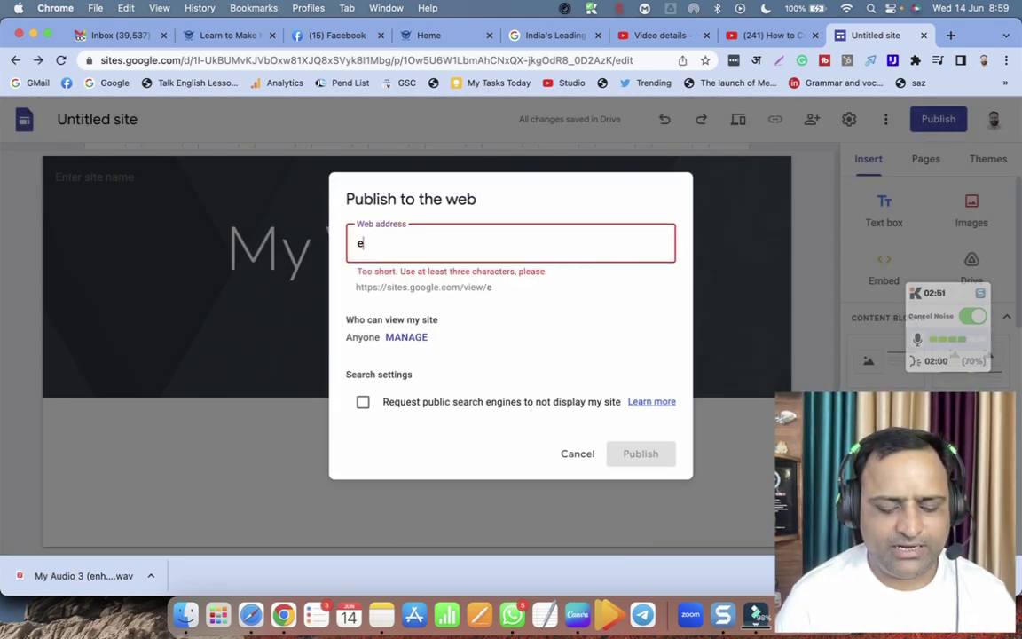
pyautogui.write('xacmjhs')
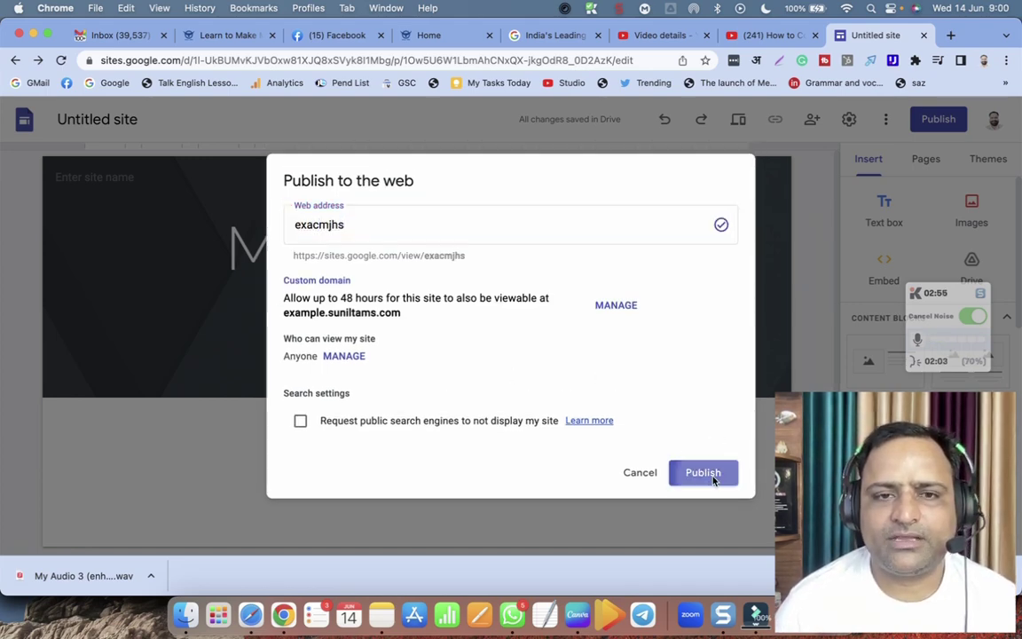
pyautogui.click(710, 475)
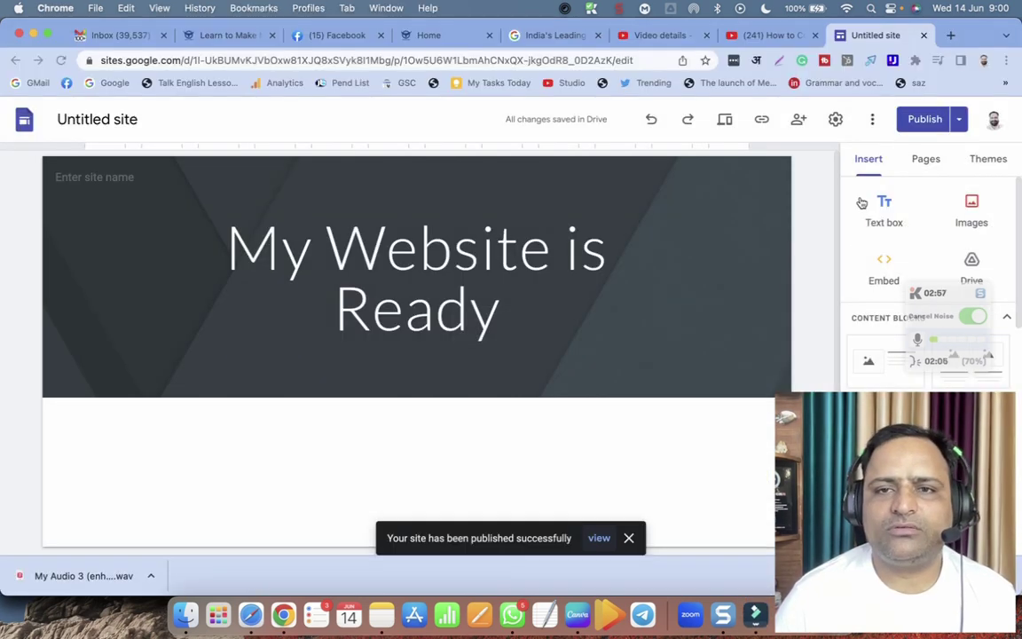
# - Check the published site link for the connected custom domain
pyautogui.click(761, 119)
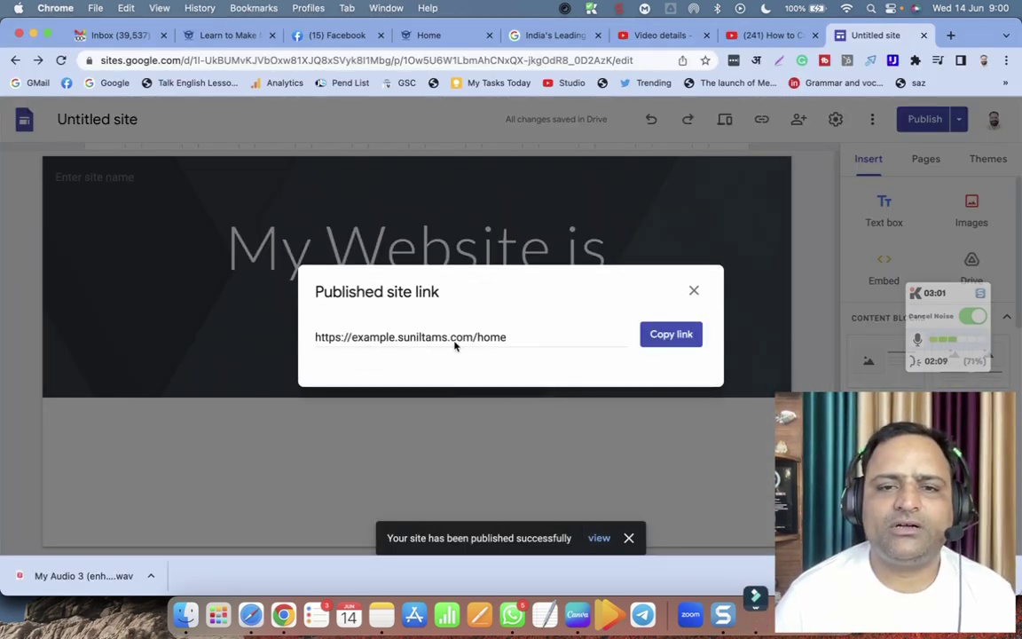
pyautogui.tripleClick(486, 345)
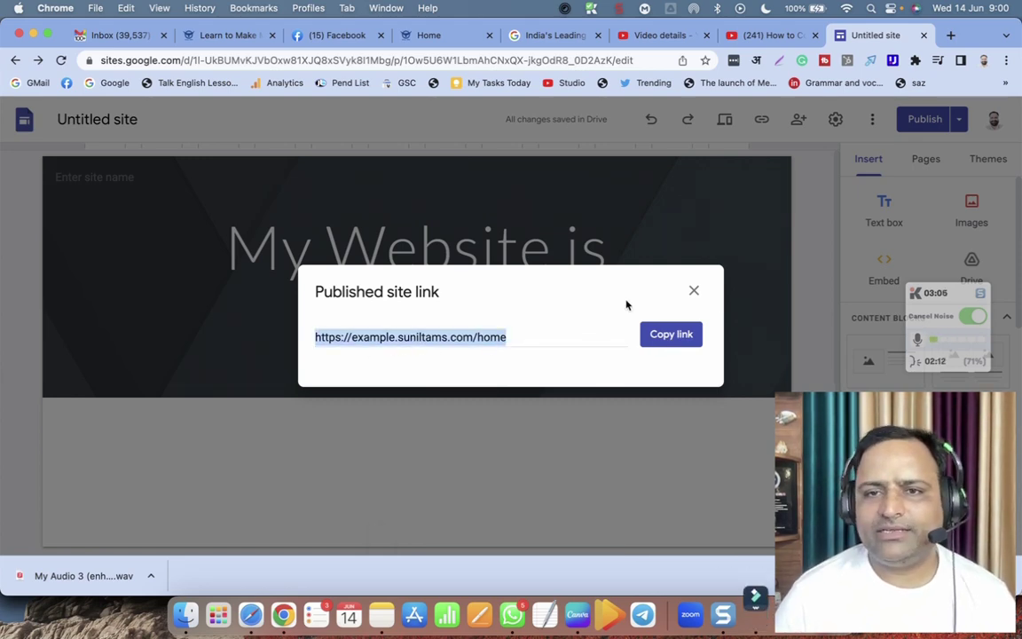
pyautogui.click(693, 291)
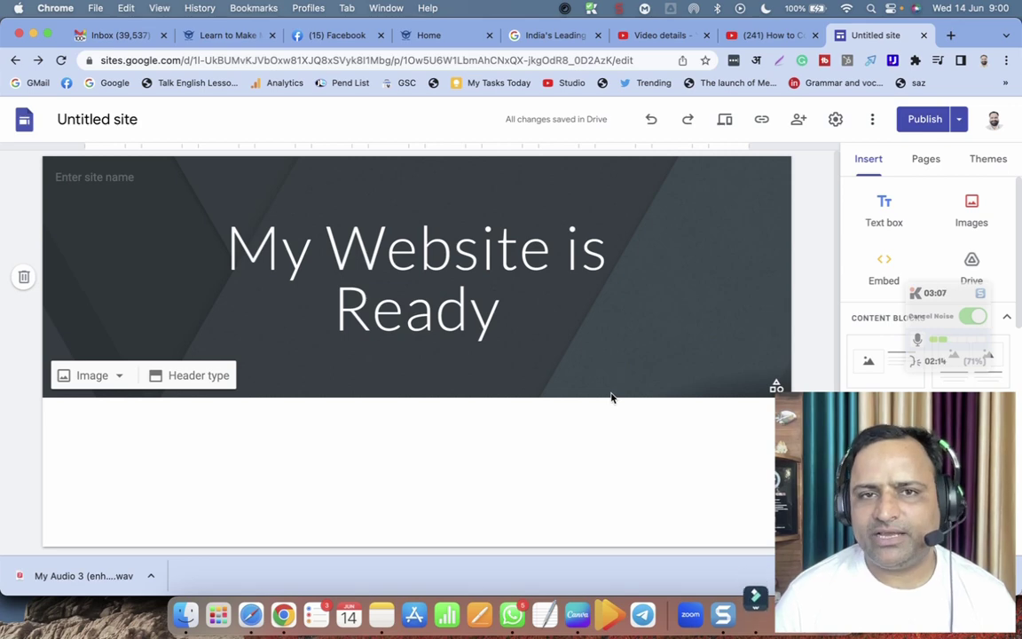
# - Open the site settings, and sign in to GoDaddy in a new browser tab
pyautogui.click(835, 119)
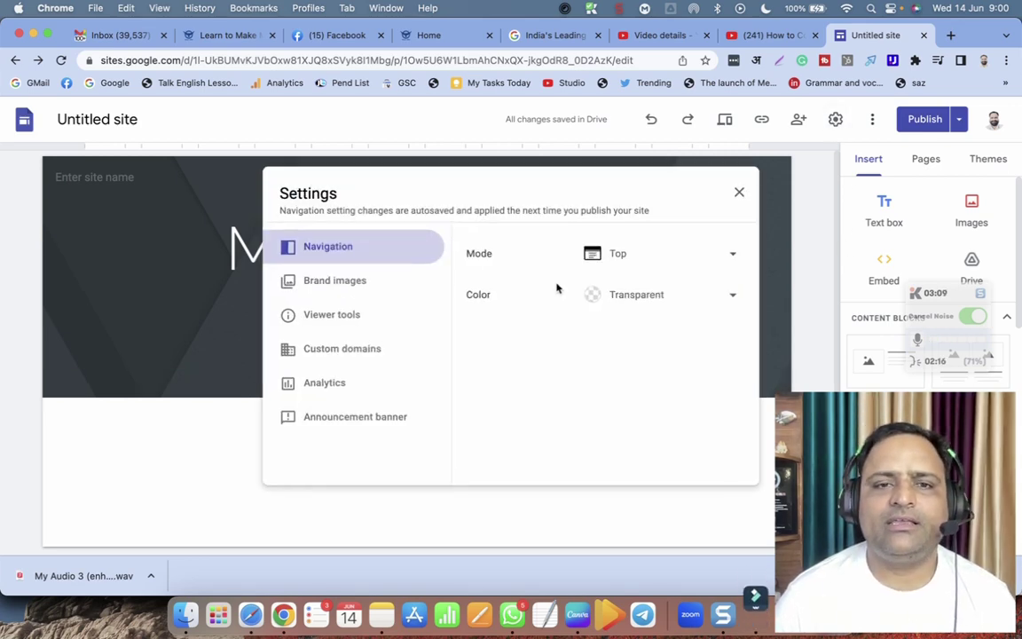
pyautogui.press('super+t')
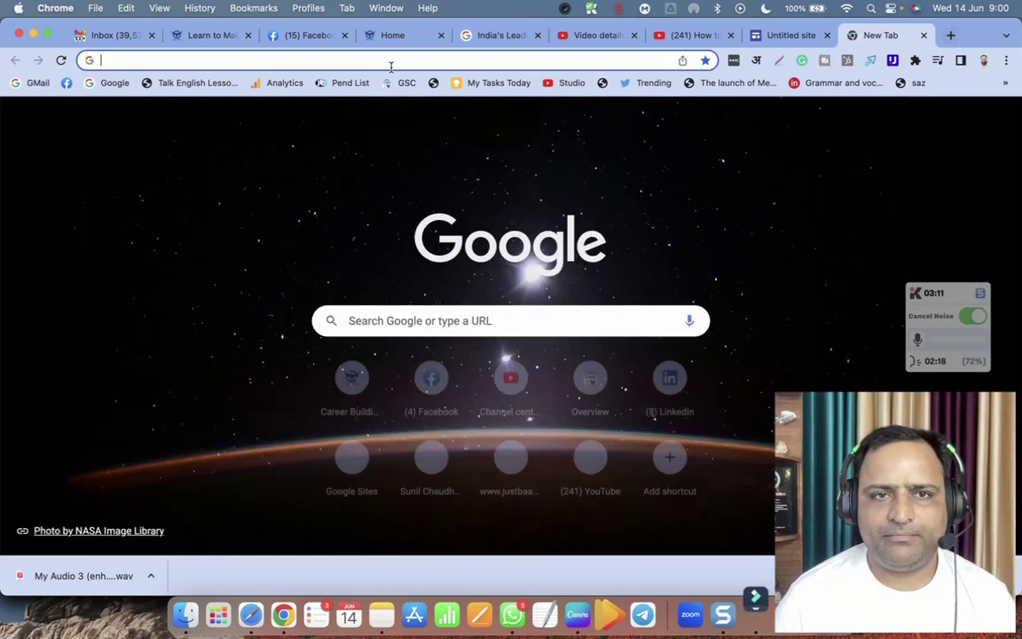
pyautogui.write('godaddy')
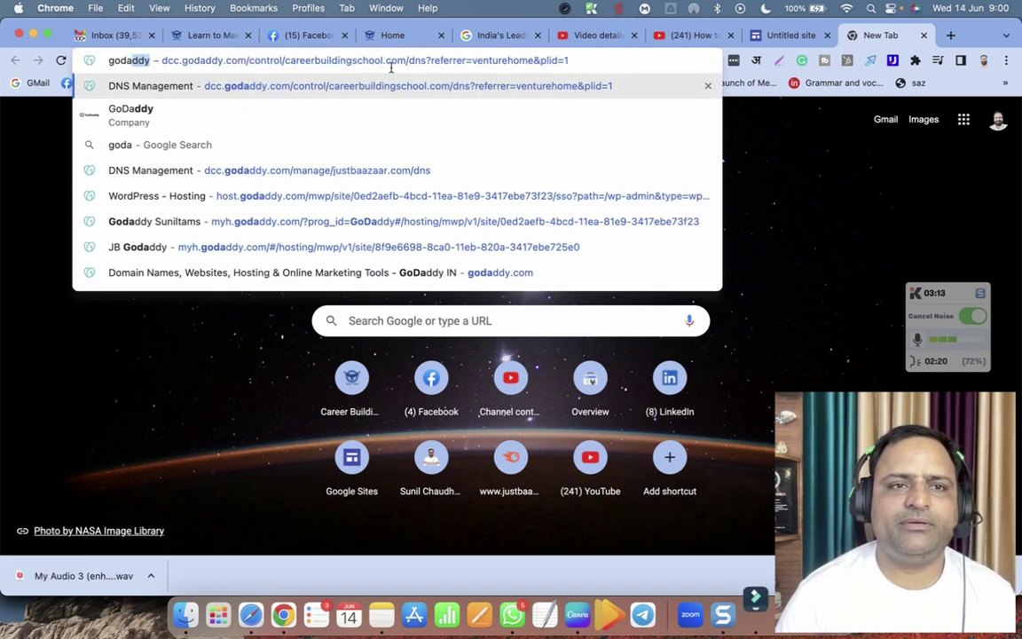
pyautogui.press('Return')
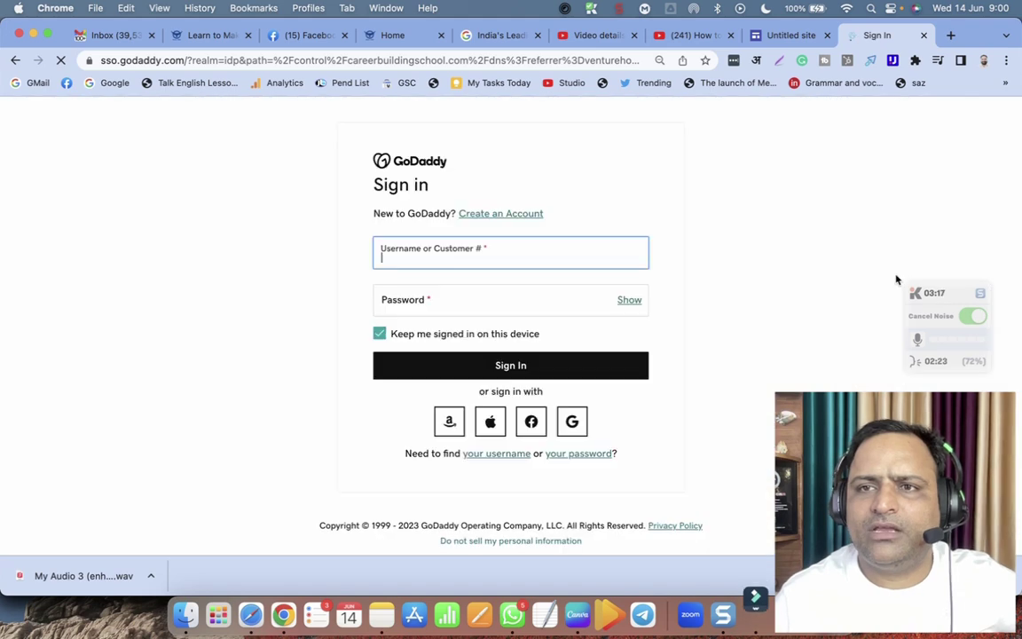
pyautogui.click(539, 367)
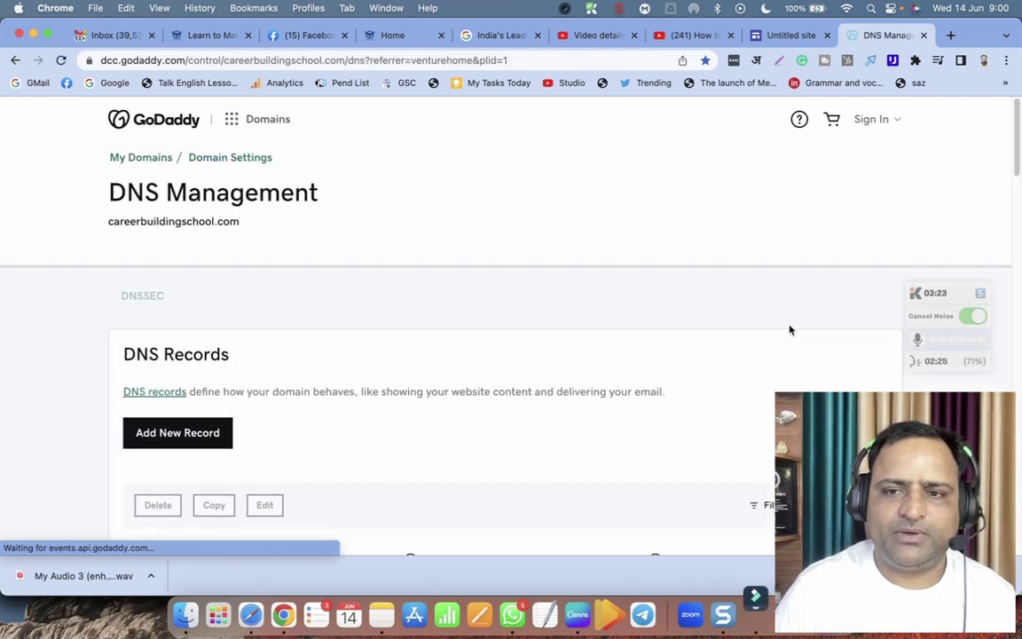
# - Go to the GoDaddy domain portfolio, dismiss the tour offer and open the domain tamsstudies.in
pyautogui.scroll(-8, 290, 372)
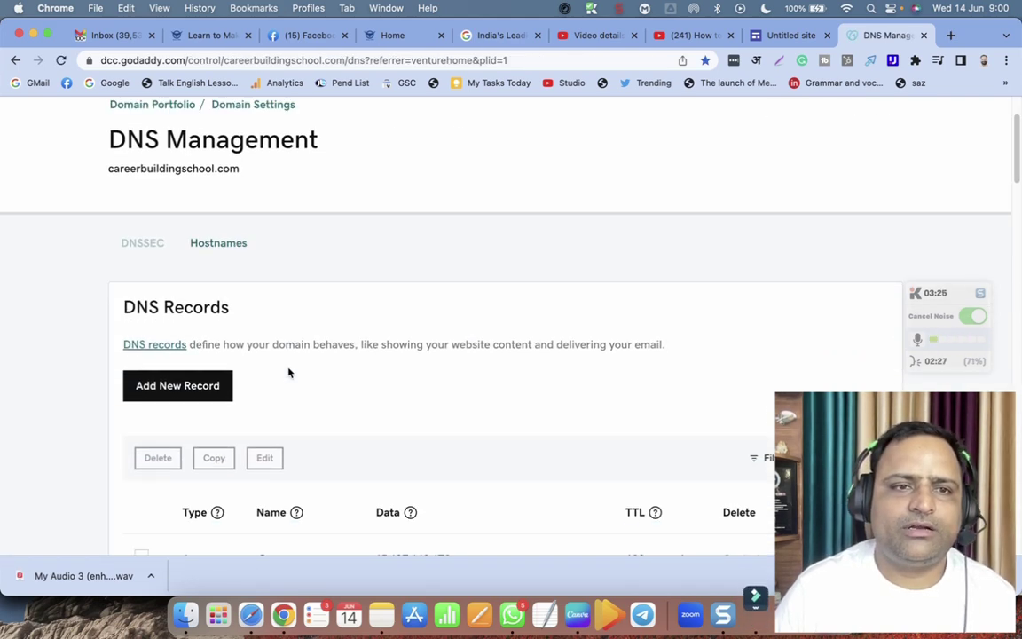
pyautogui.scroll(8, 266, 310)
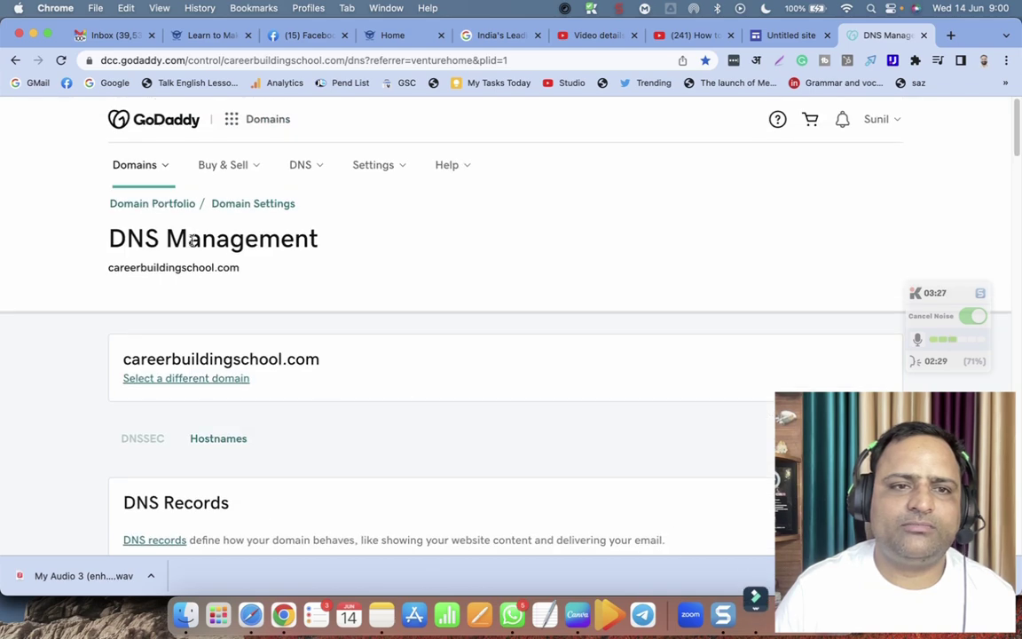
pyautogui.click(157, 204)
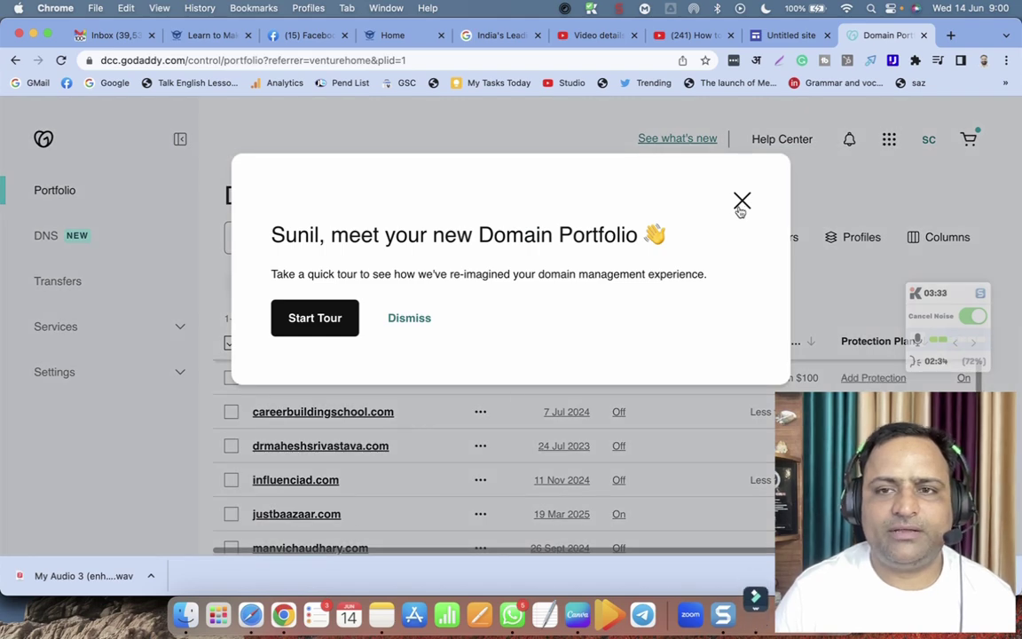
pyautogui.click(741, 201)
pyautogui.scroll(-5, 511, 421)
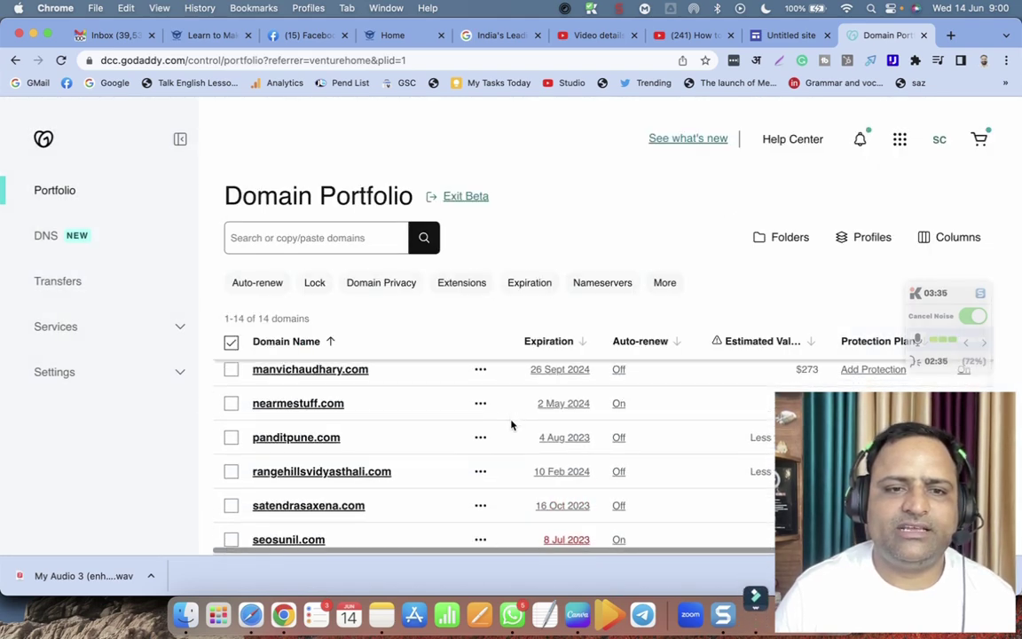
pyautogui.scroll(1, 346, 455)
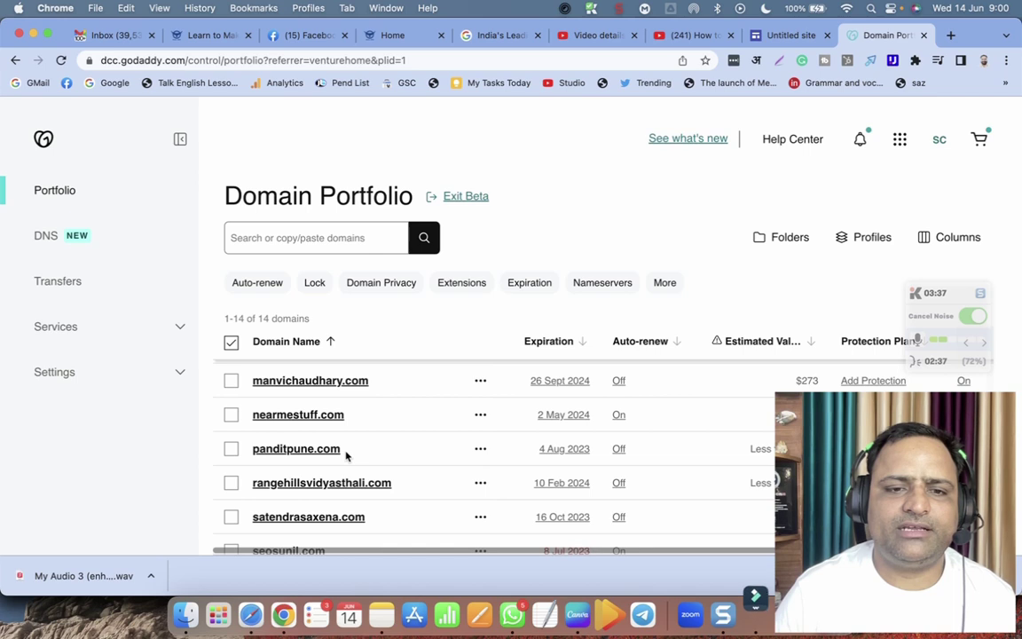
pyautogui.scroll(-4, 346, 455)
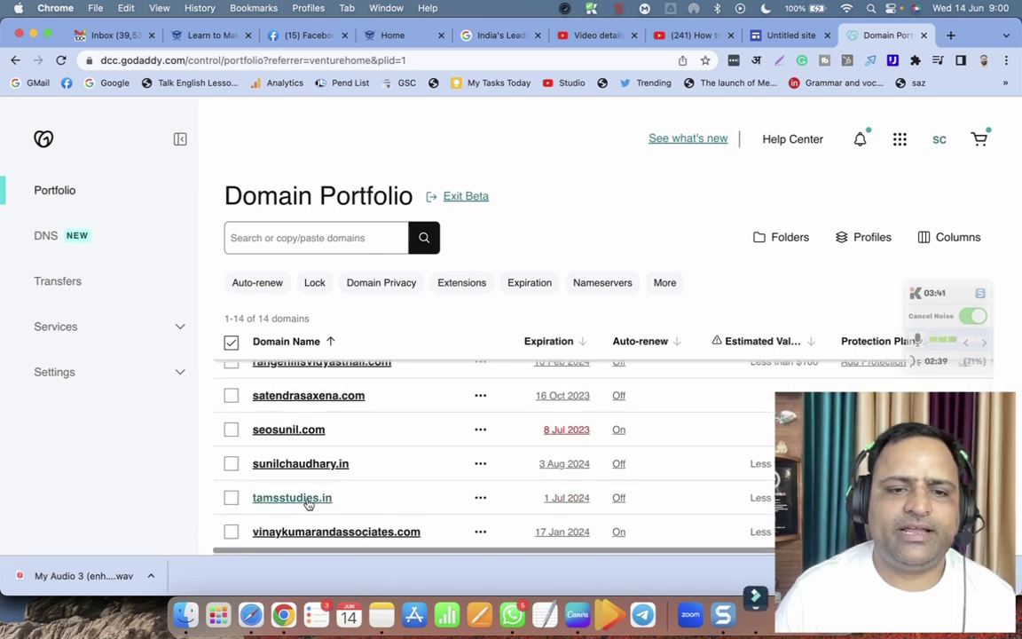
pyautogui.click(309, 499)
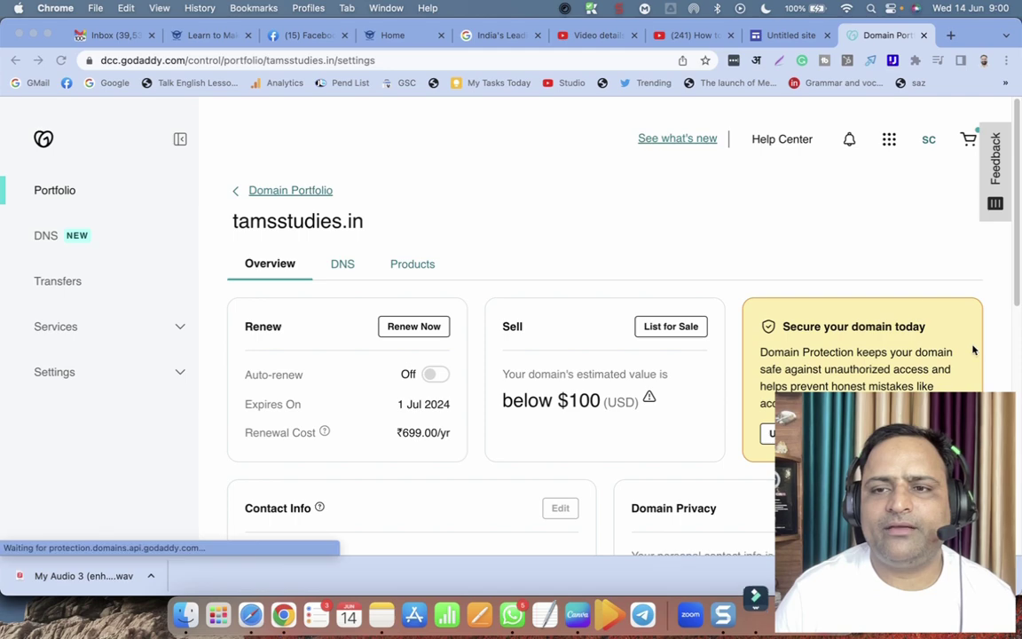
# - Open the DNS records of tamsstudies.in and look through the existing entries
pyautogui.scroll(-5, 694, 253)
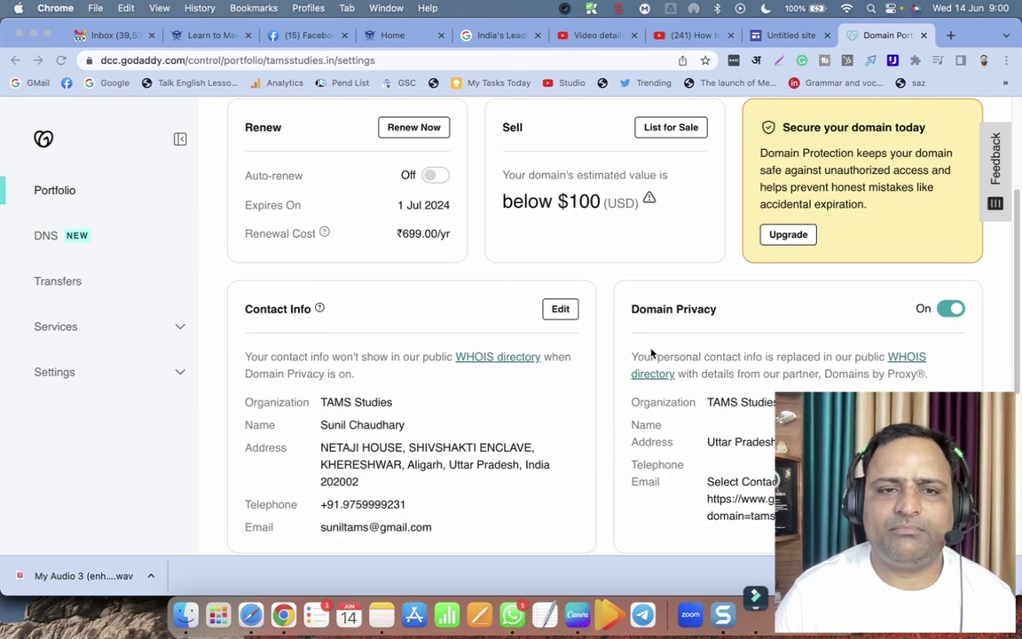
pyautogui.scroll(5, 652, 353)
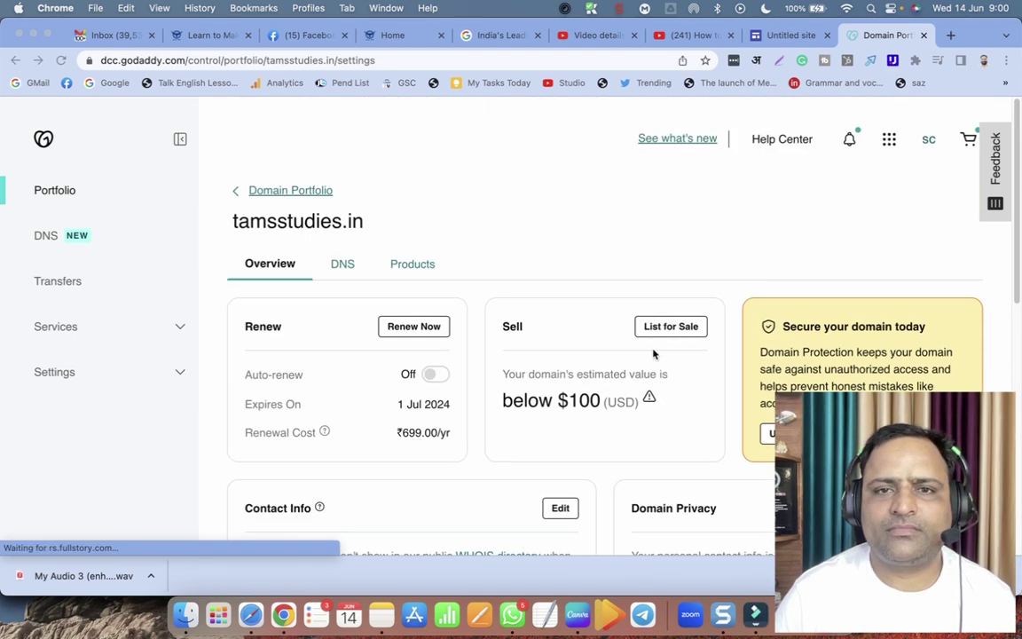
pyautogui.click(50, 236)
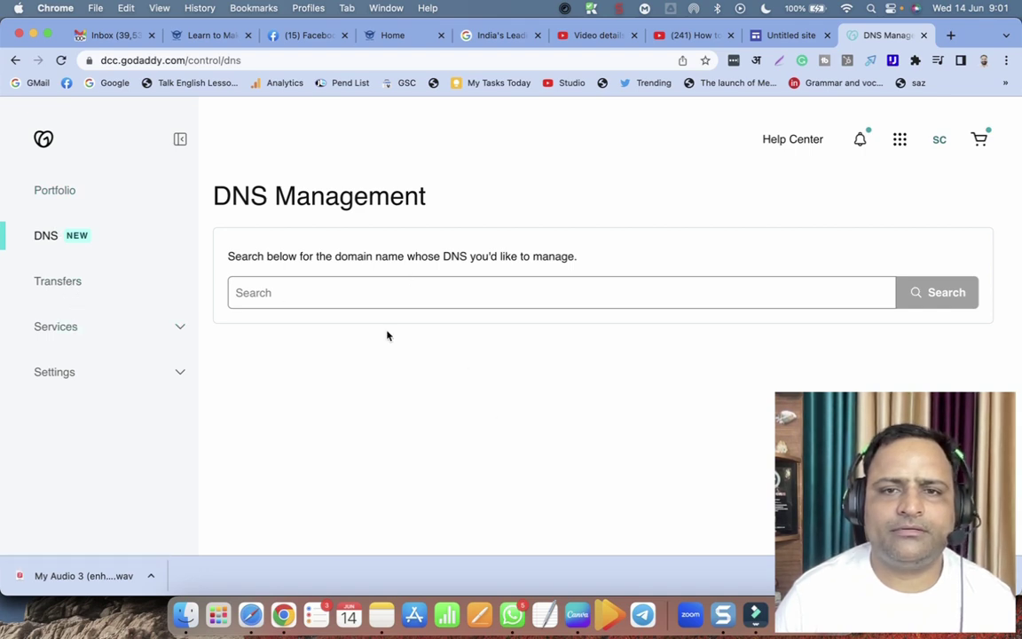
pyautogui.click(15, 60)
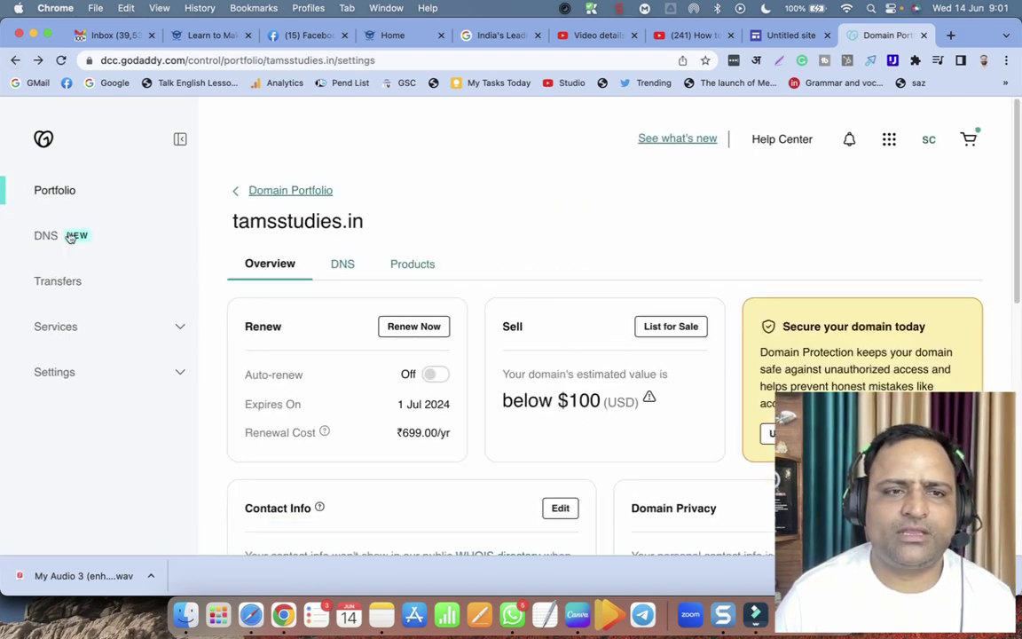
pyautogui.click(347, 266)
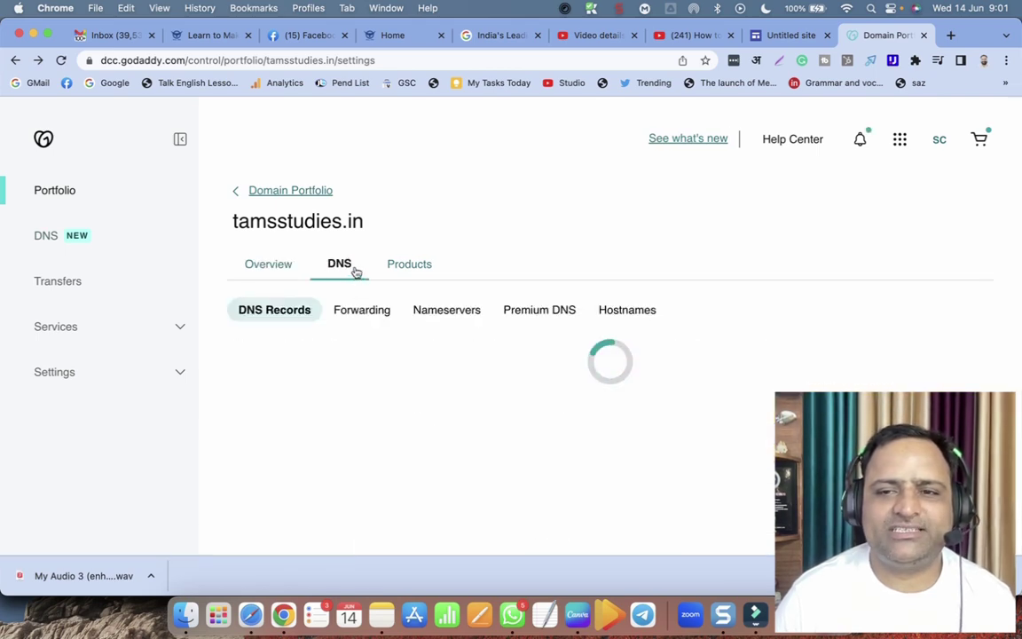
pyautogui.scroll(-3, 404, 381)
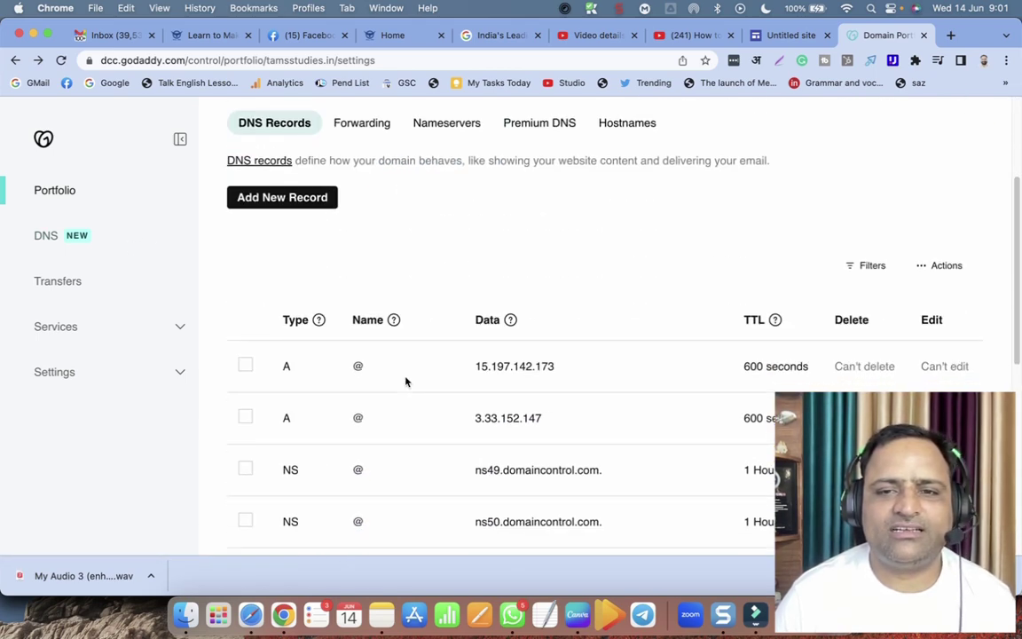
pyautogui.scroll(3, 559, 383)
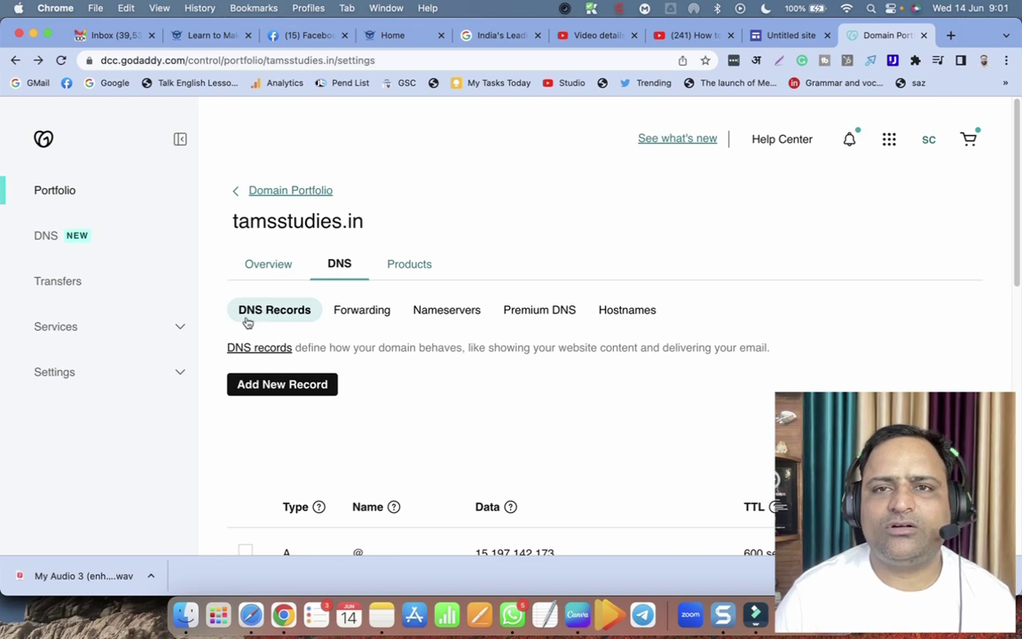
# - Switch to the Google Sites settings, start adding another custom domain with a third-party domain as the source, and continue
pyautogui.click(787, 36)
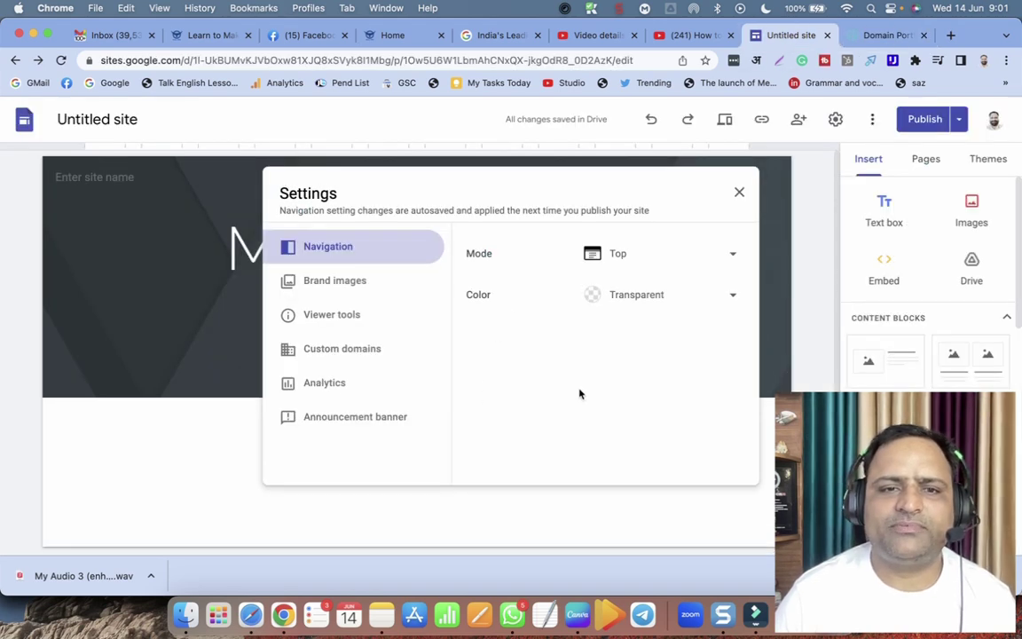
pyautogui.click(335, 352)
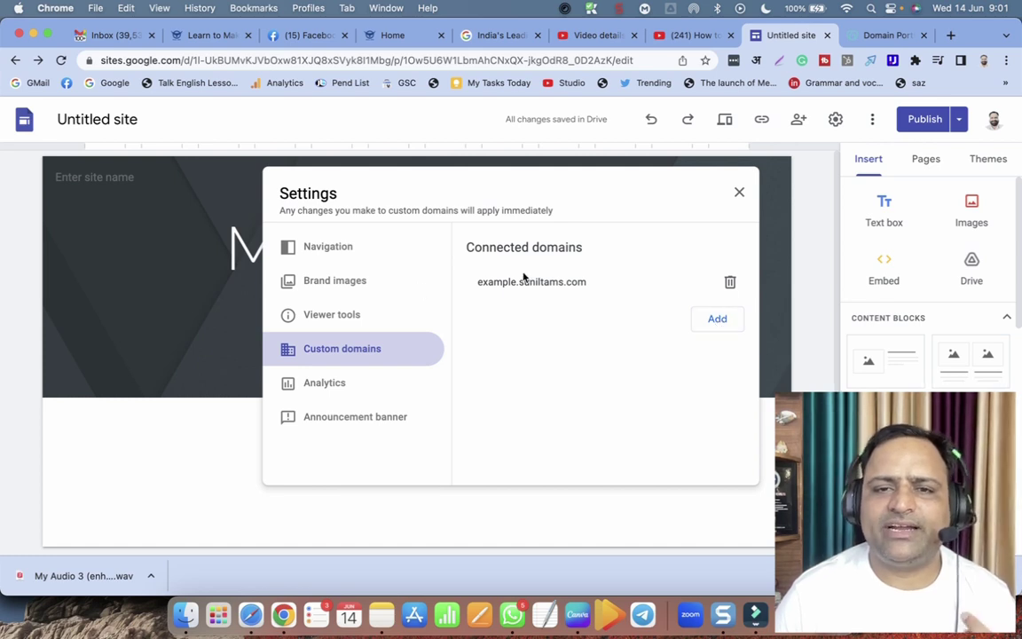
pyautogui.click(713, 320)
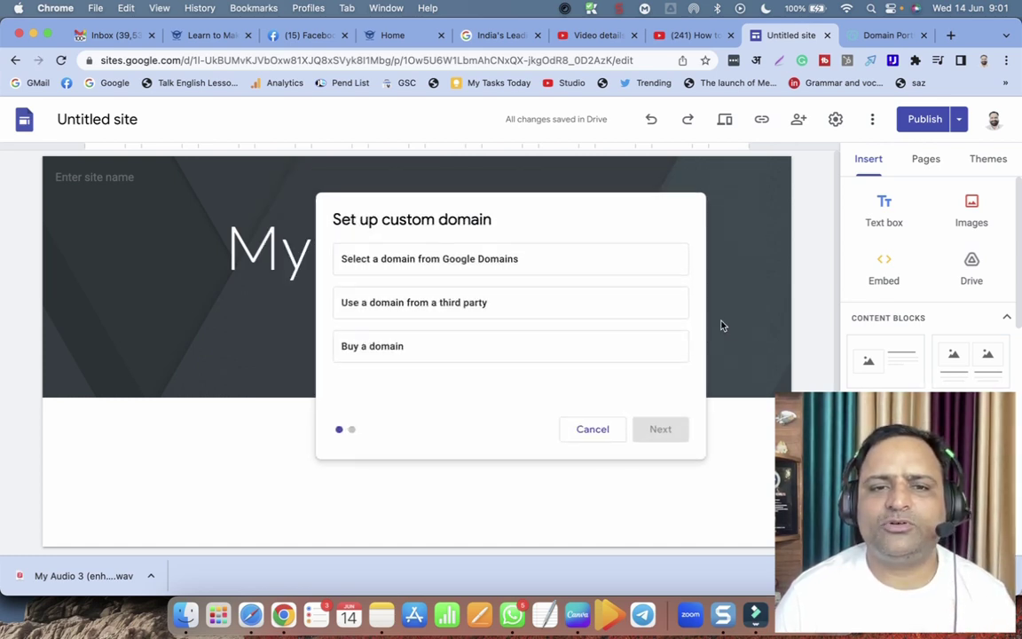
pyautogui.click(383, 306)
pyautogui.click(660, 428)
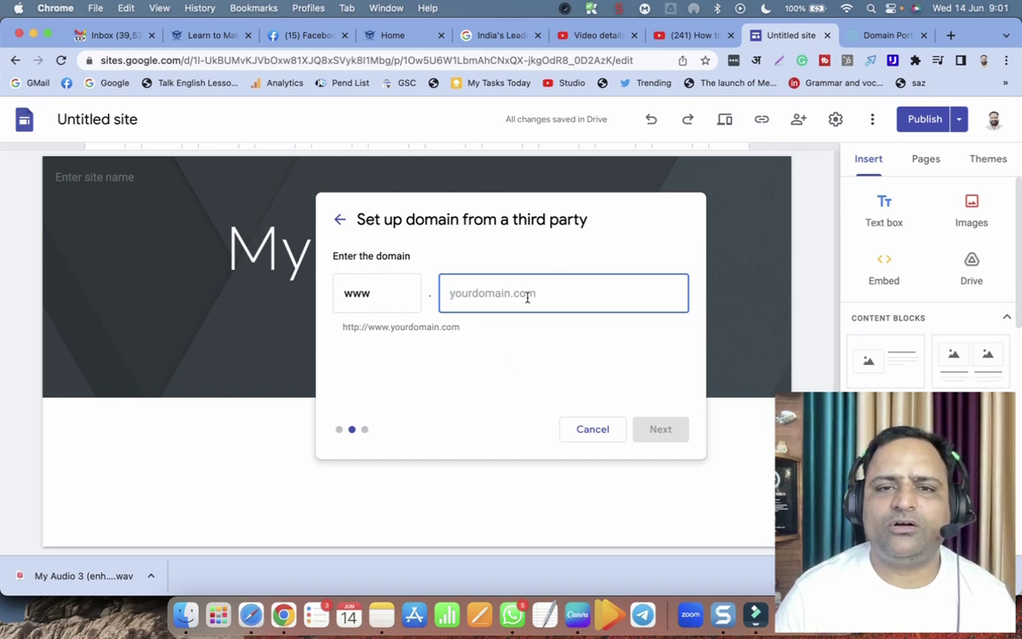
# - Copy the domain name tamsstudies.in from GoDaddy and enter it as the third-party domain in Google Sites
pyautogui.click(871, 37)
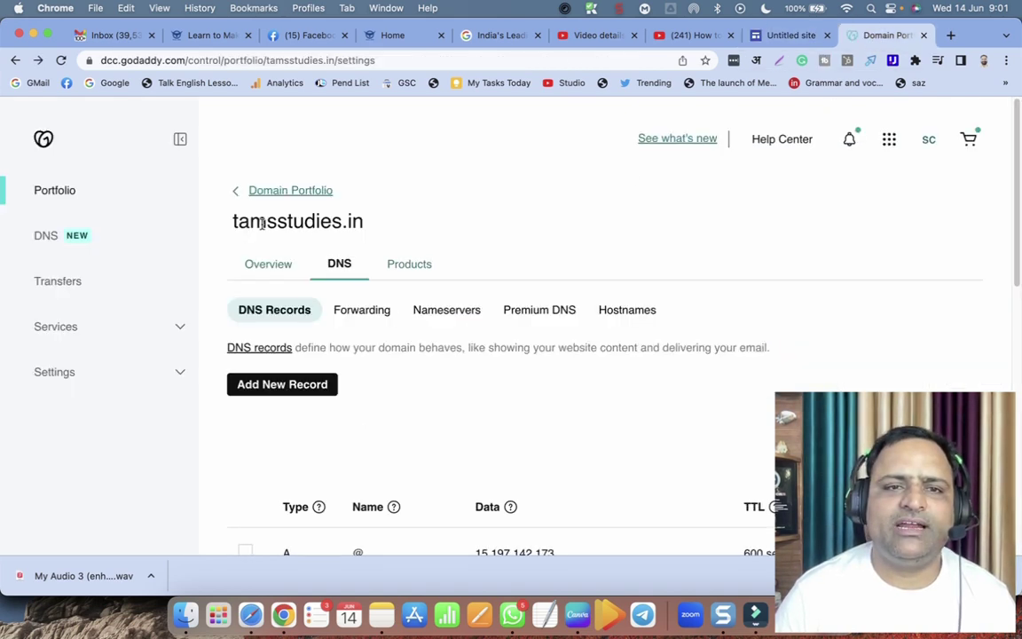
pyautogui.moveTo(229, 221); pyautogui.dragTo(369, 221)
pyautogui.press('super+c')
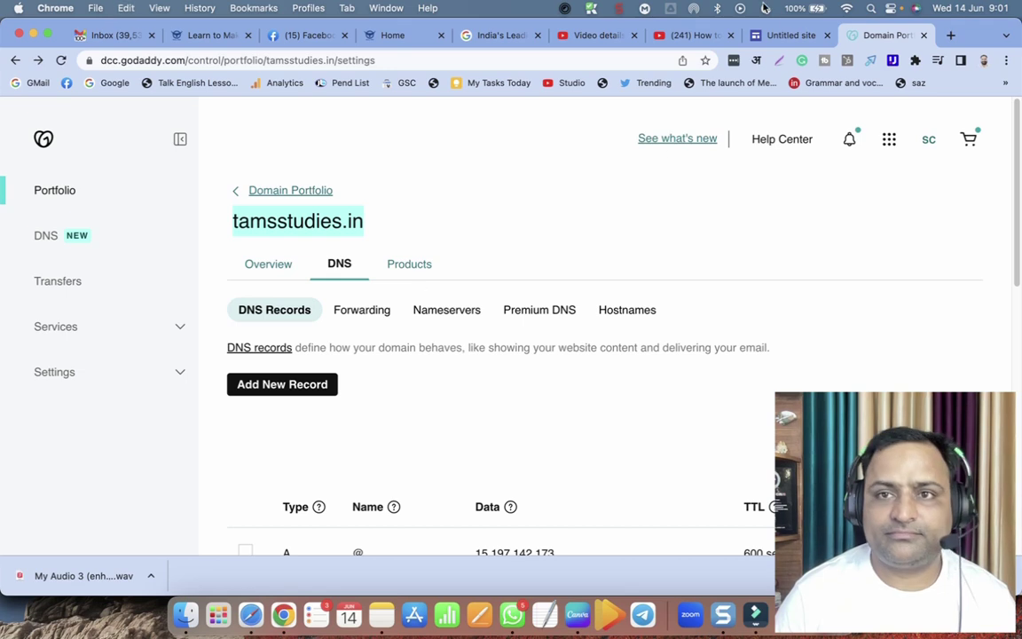
pyautogui.click(785, 35)
pyautogui.press('super+v')
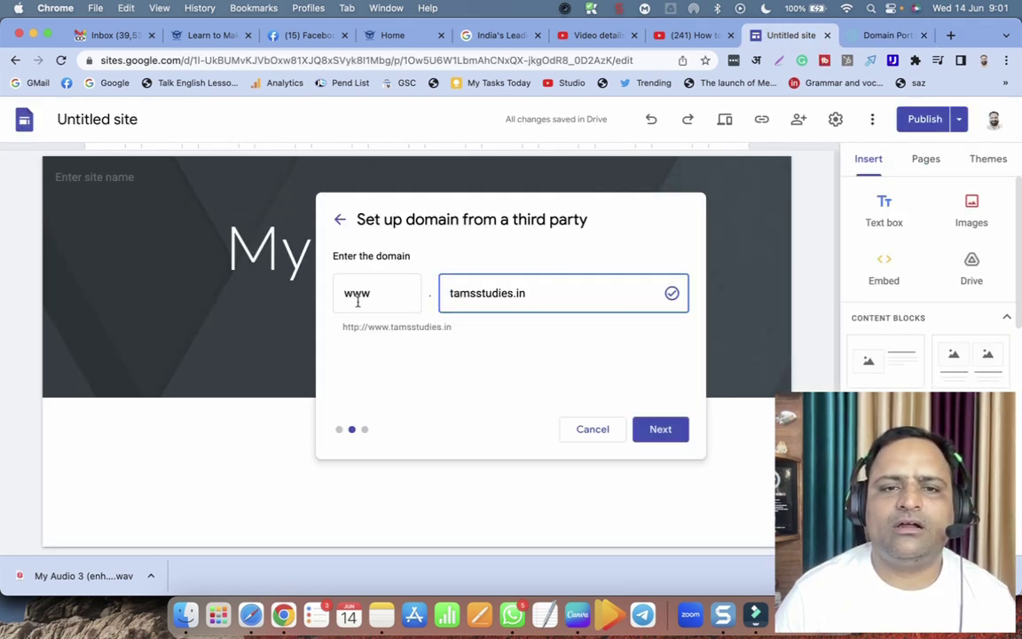
# - Replace the www prefix with the subdomain example and continue to the registrar connection instructions
pyautogui.doubleClick(358, 298)
pyautogui.write('example')
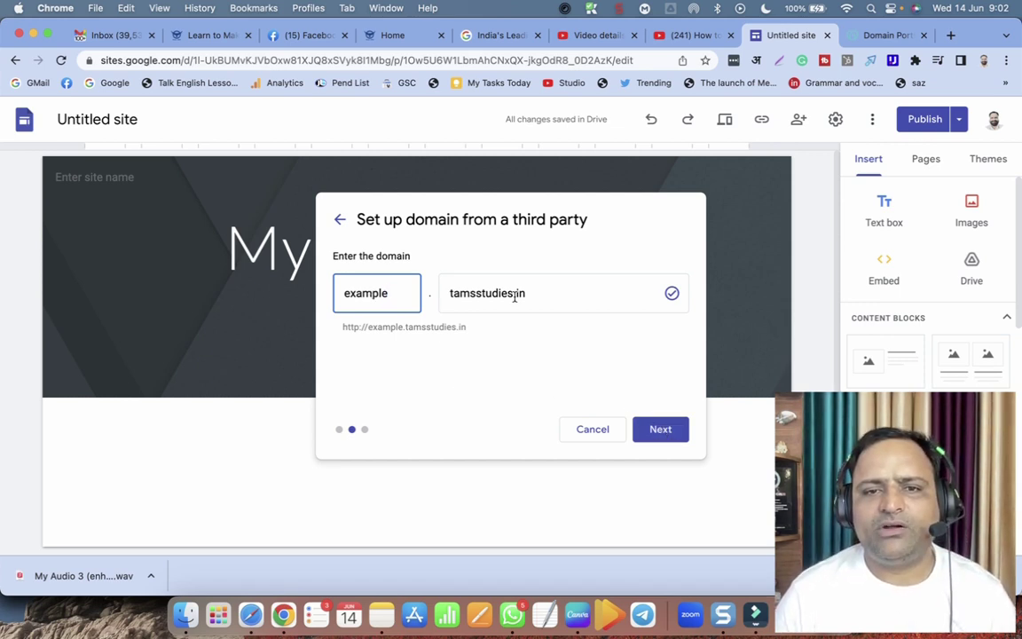
pyautogui.click(651, 429)
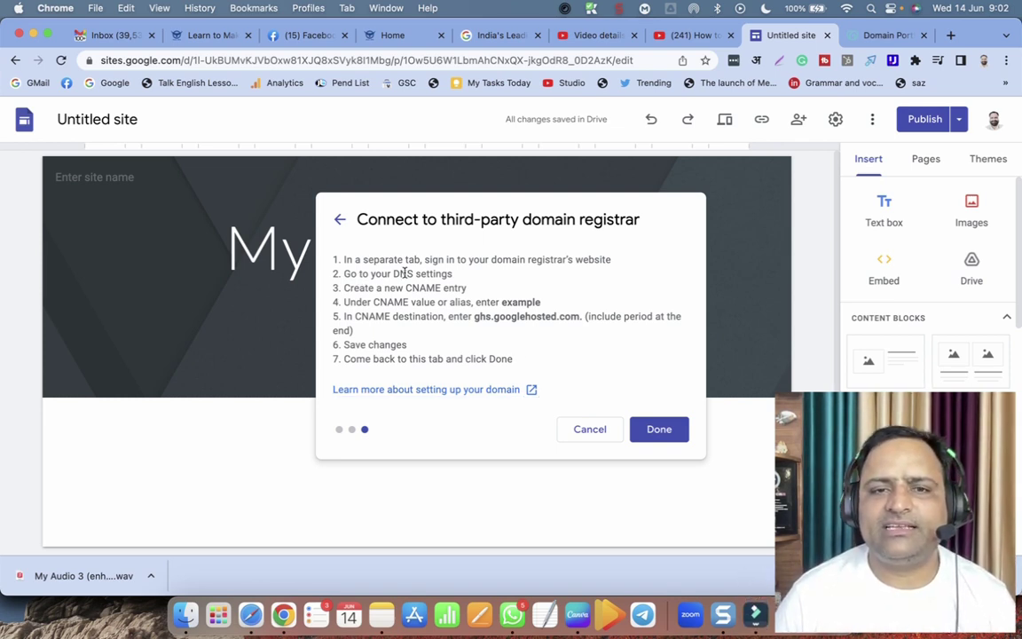
# - Copy the alias example from the connection instructions and add a new CNAME-type DNS record for tamsstudies.in in GoDaddy
pyautogui.doubleClick(425, 288)
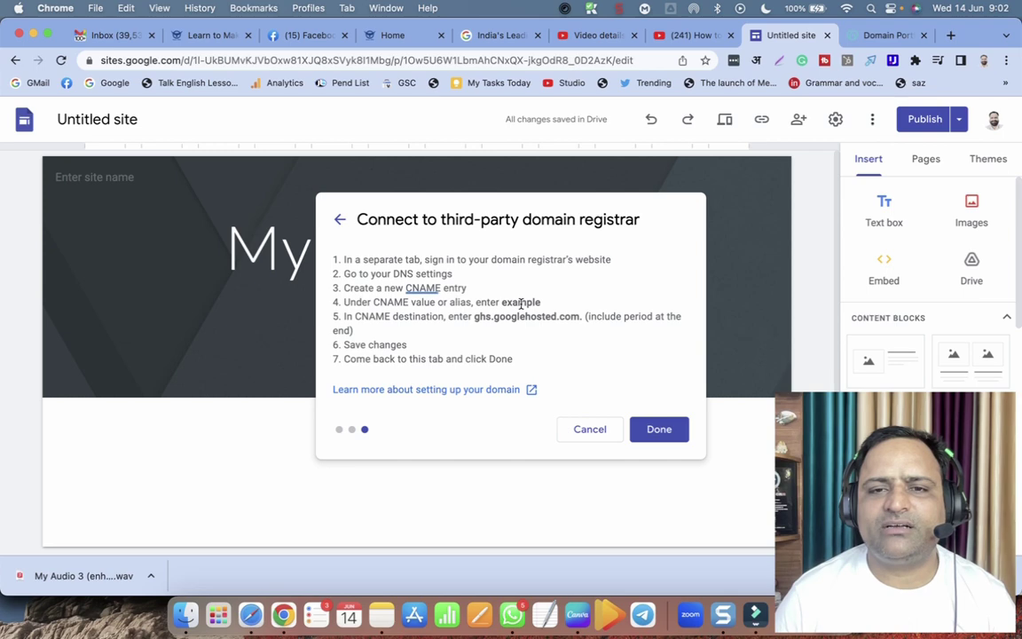
pyautogui.doubleClick(520, 303)
pyautogui.press('super+c')
pyautogui.click(882, 36)
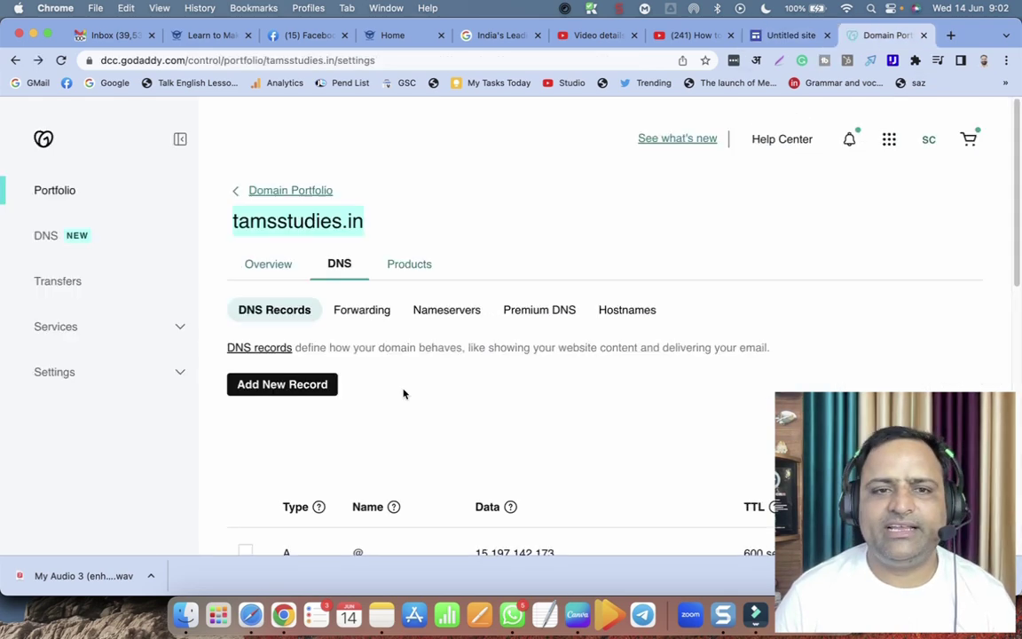
pyautogui.scroll(-5, 413, 368)
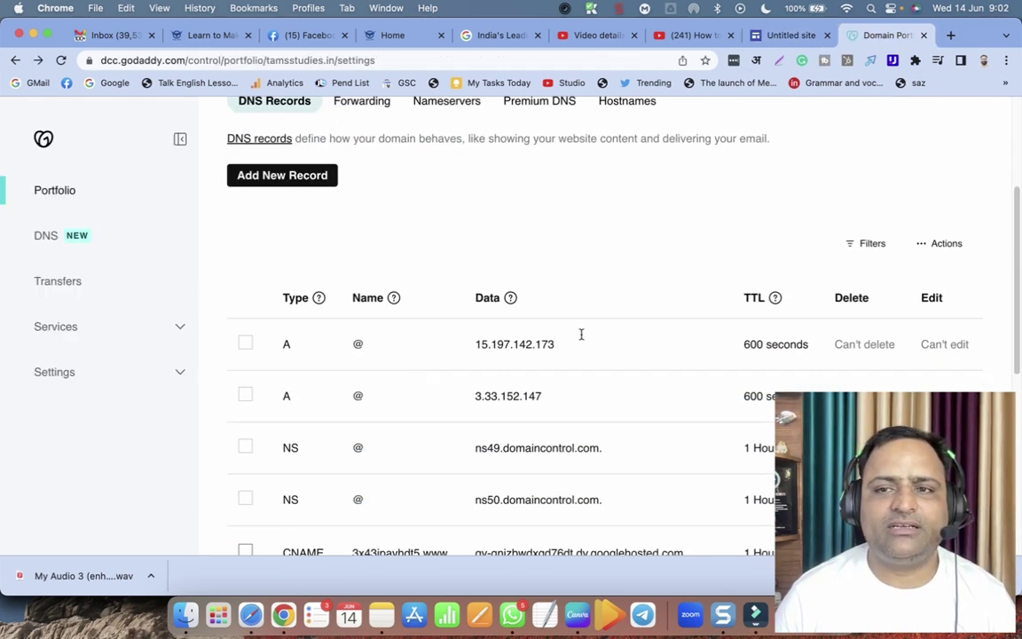
pyautogui.click(258, 173)
pyautogui.click(292, 267)
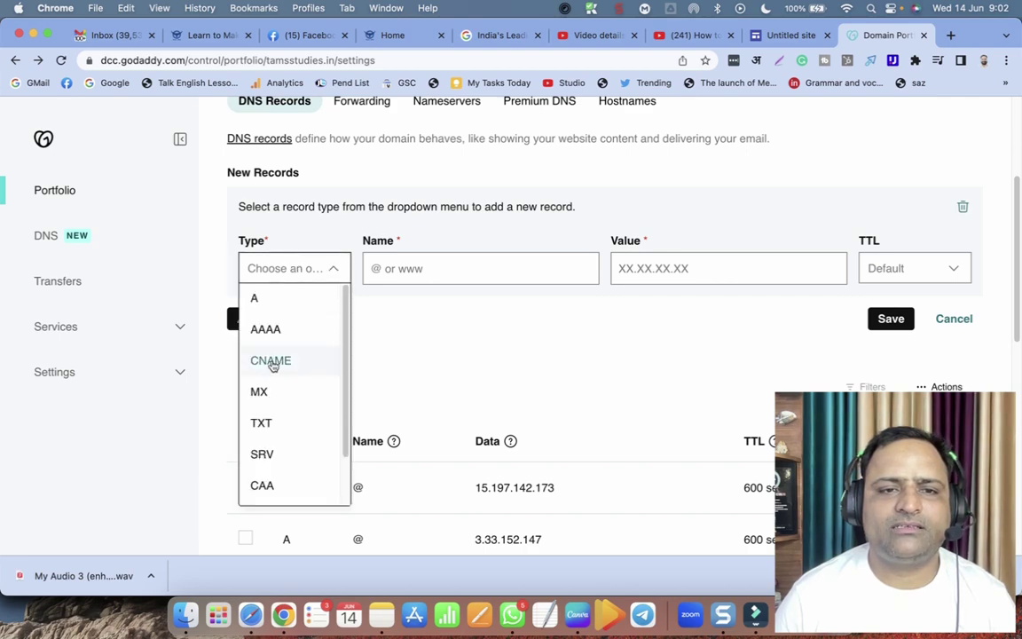
pyautogui.click(274, 361)
# - Recheck the CNAME alias instruction in Google Sites and set the new GoDaddy record's name to example
pyautogui.click(786, 36)
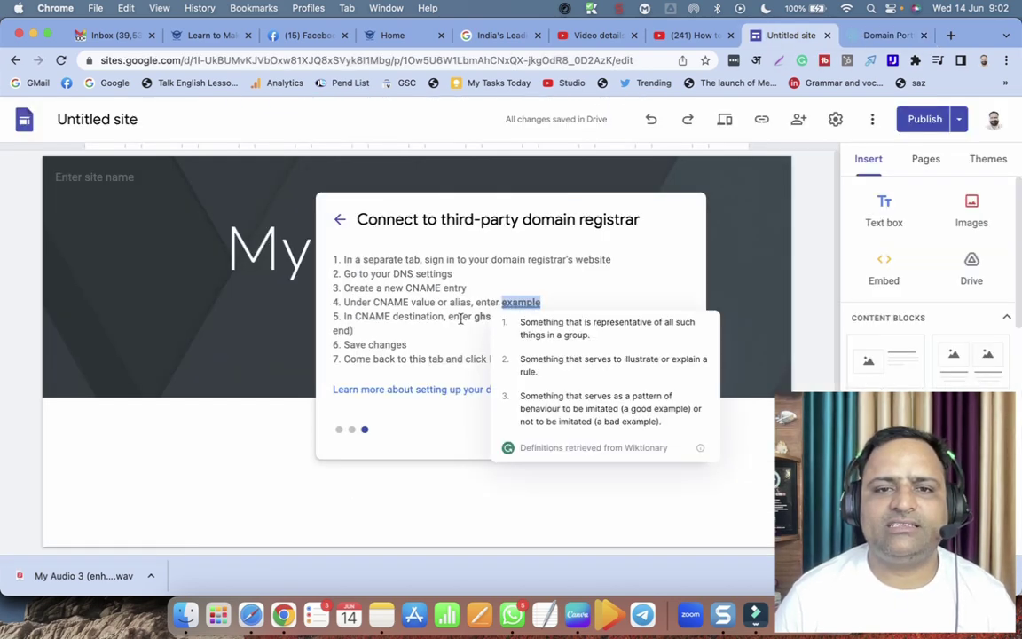
pyautogui.click(450, 305)
pyautogui.click(883, 36)
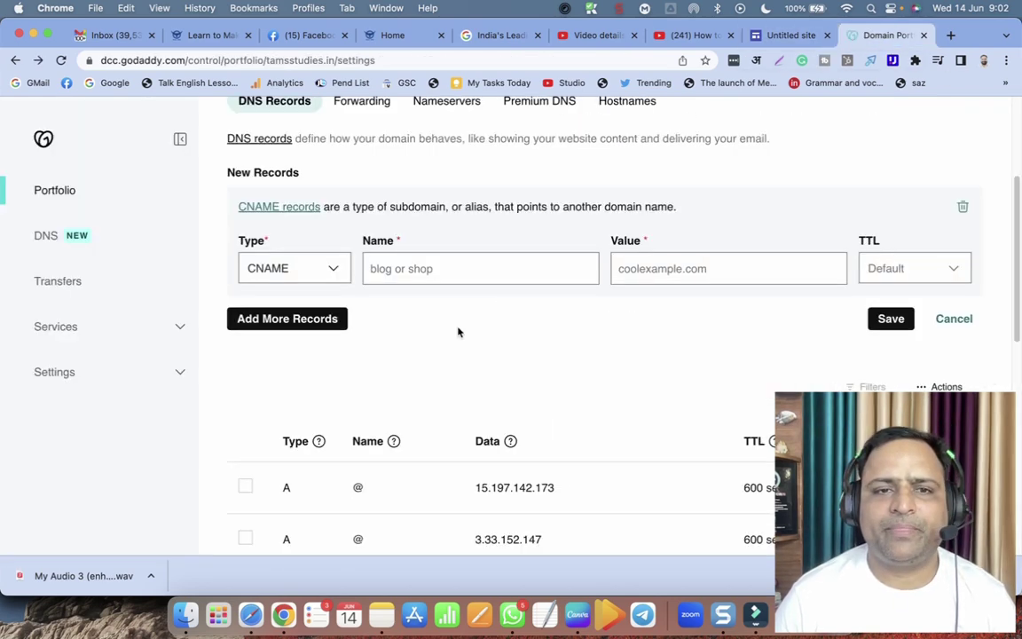
pyautogui.click(433, 267)
pyautogui.press('super+v')
# - Copy the CNAME destination ghs.googlehosted.com. from the Google Sites instructions and enter it as the value of the new GoDaddy record
pyautogui.click(785, 36)
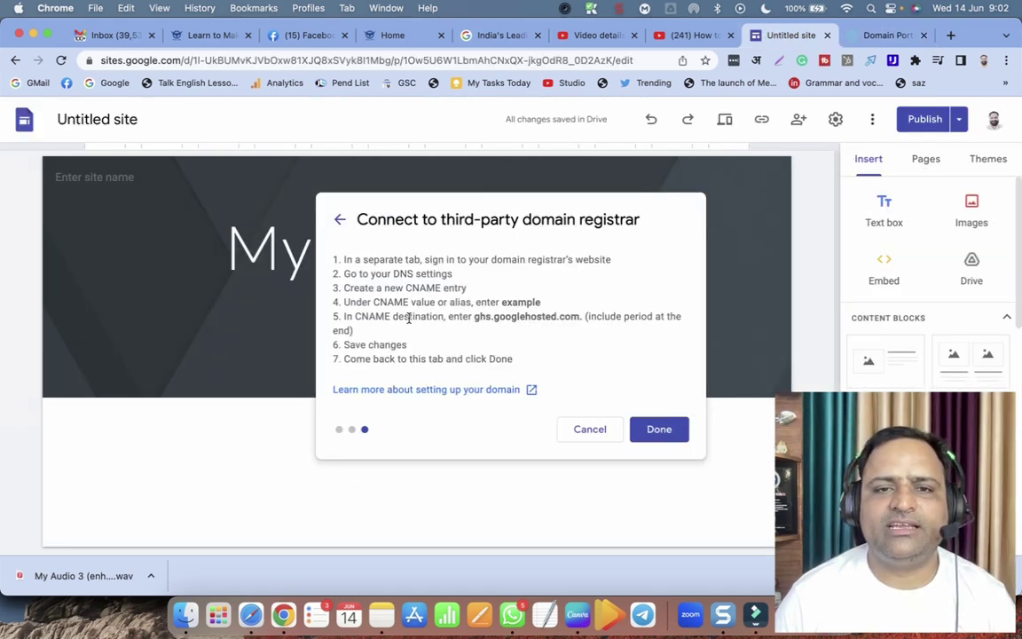
pyautogui.moveTo(476, 316); pyautogui.dragTo(577, 327)
pyautogui.press('super+c')
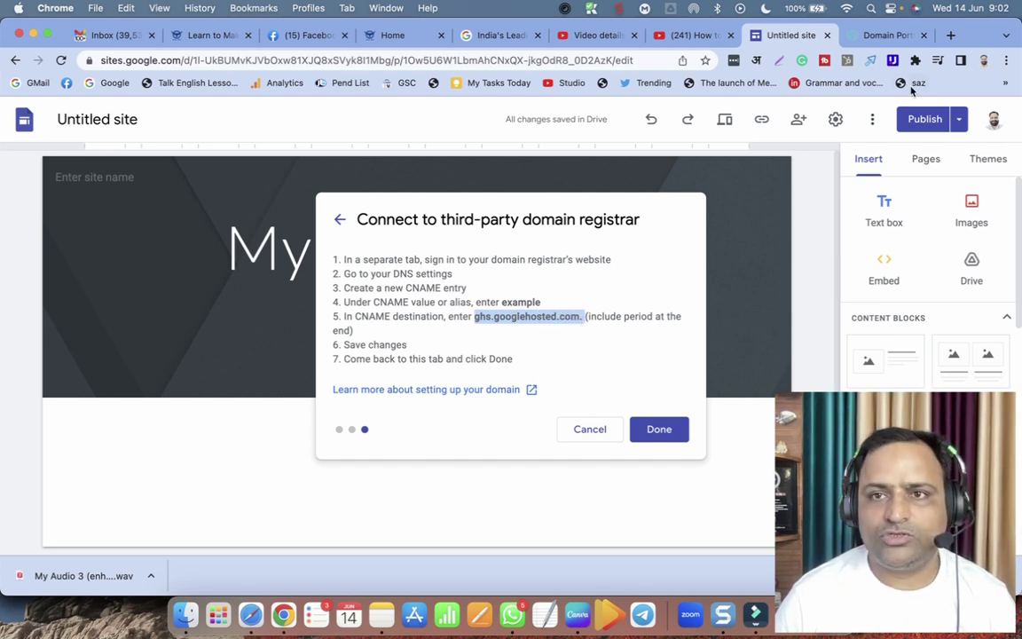
pyautogui.click(876, 36)
pyautogui.press('super+v')
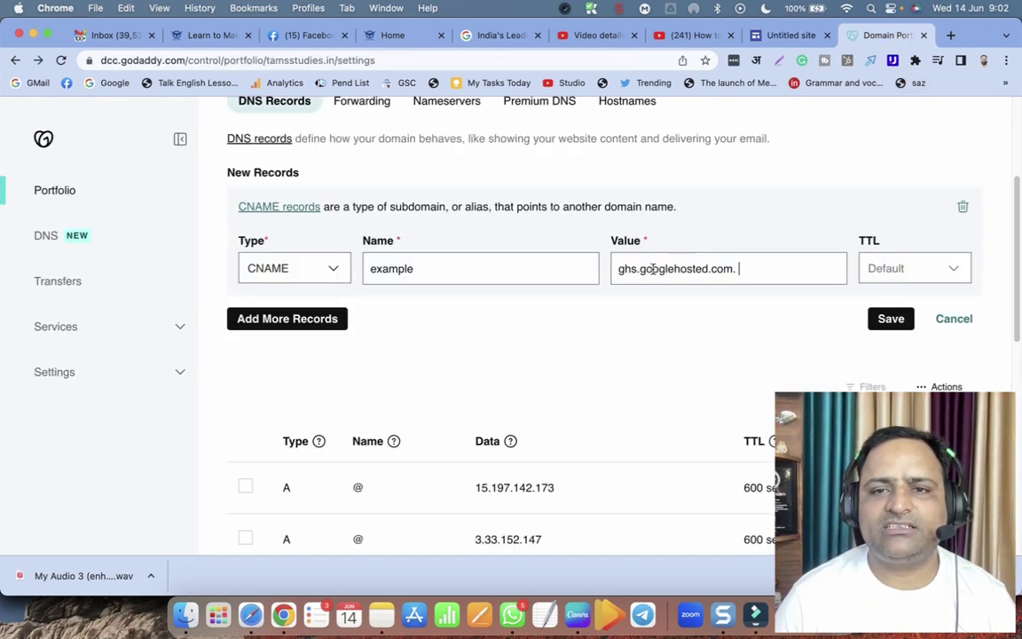
# - Recheck the CNAME destination in the Google Sites instructions and try to save the new DNS record in GoDaddy
pyautogui.click(788, 36)
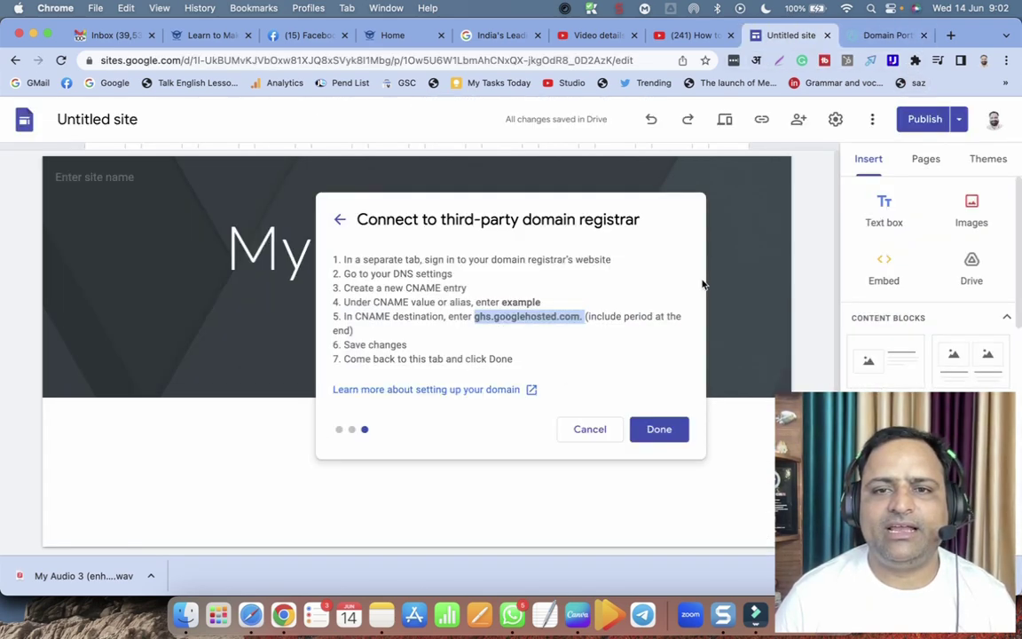
pyautogui.click(877, 35)
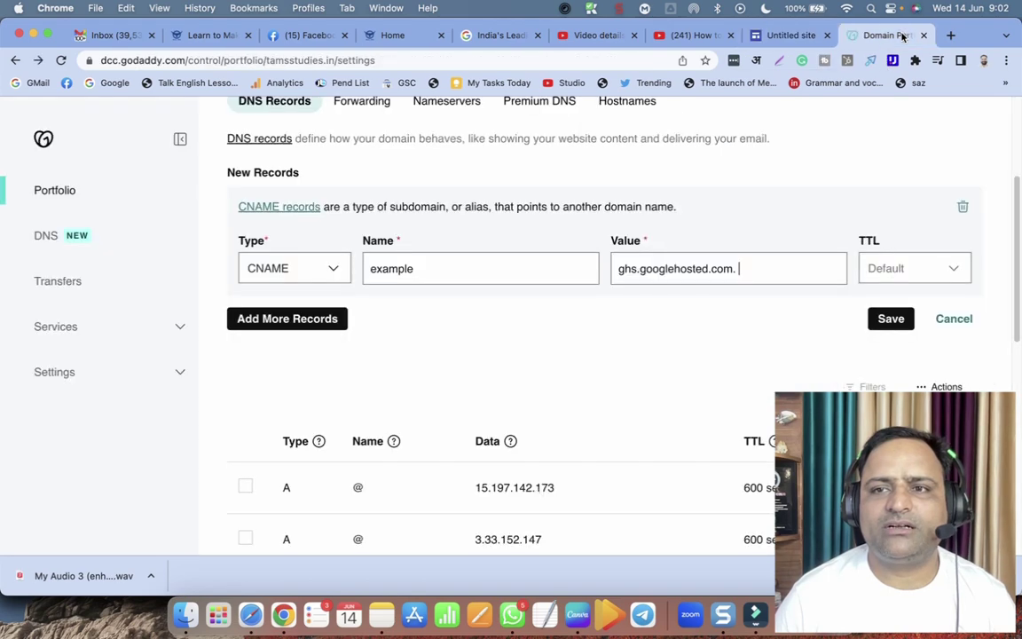
pyautogui.click(892, 318)
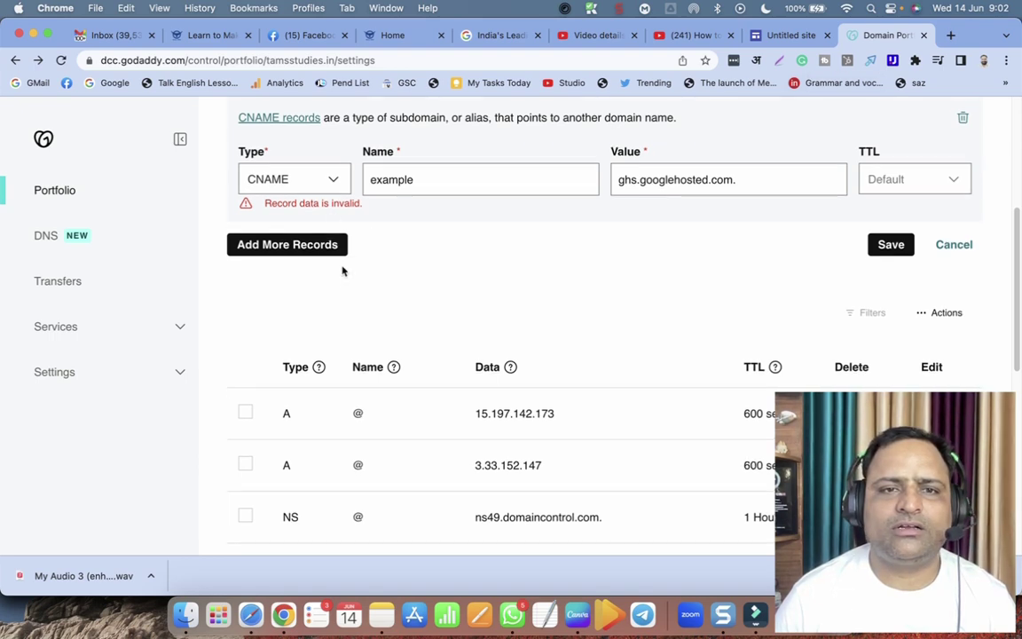
# - Remove the trailing space after ghs.googlehosted.com. in the record's value and save the CNAME record
pyautogui.scroll(3, 328, 203)
pyautogui.click(757, 283)
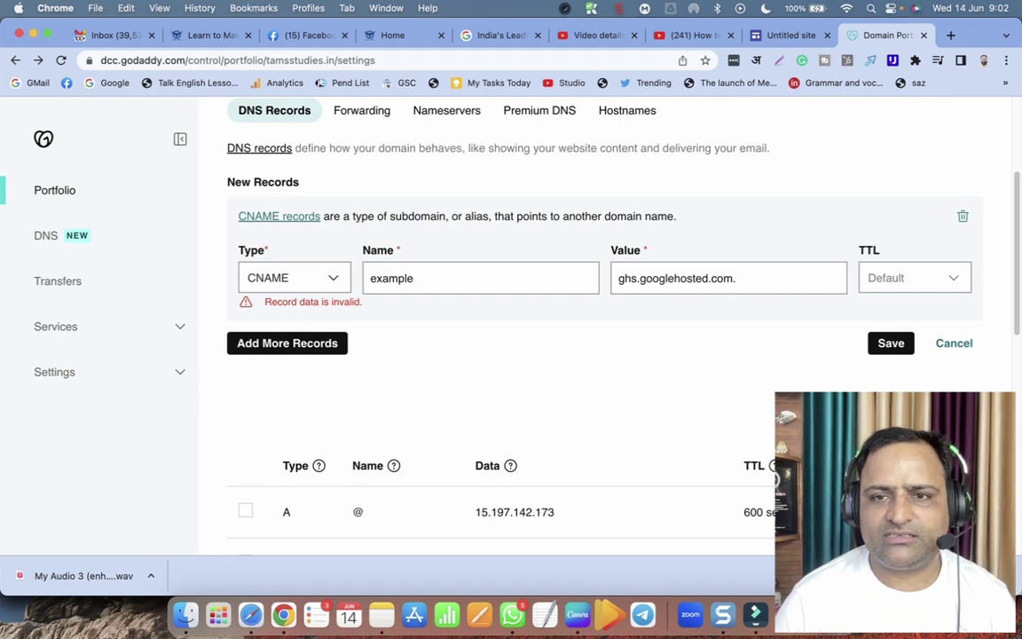
pyautogui.click(891, 345)
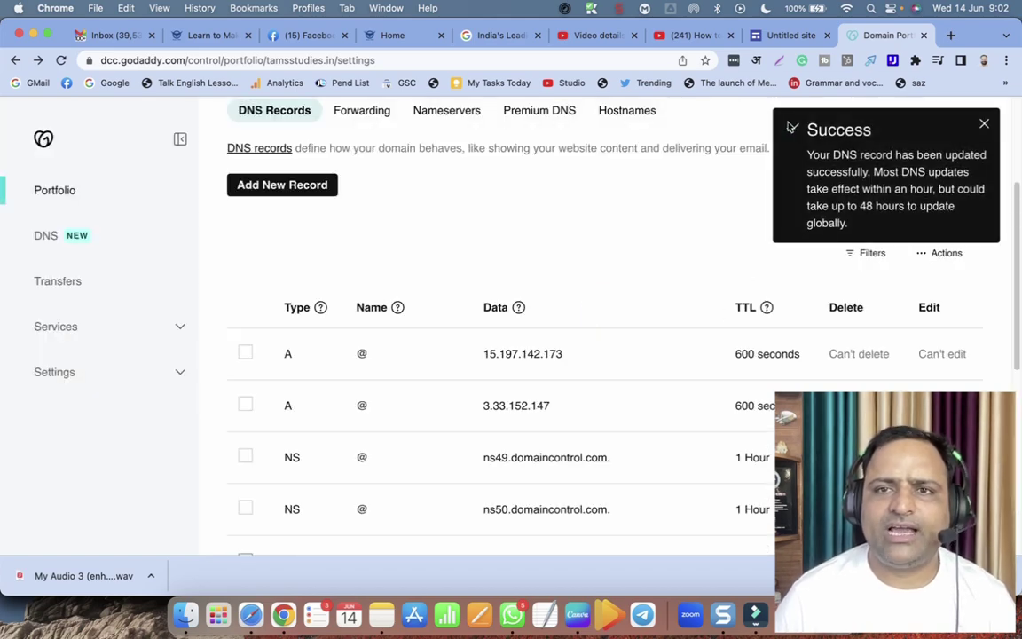
# - Return to Google Sites and finish the third-party domain registrar connection
pyautogui.click(788, 39)
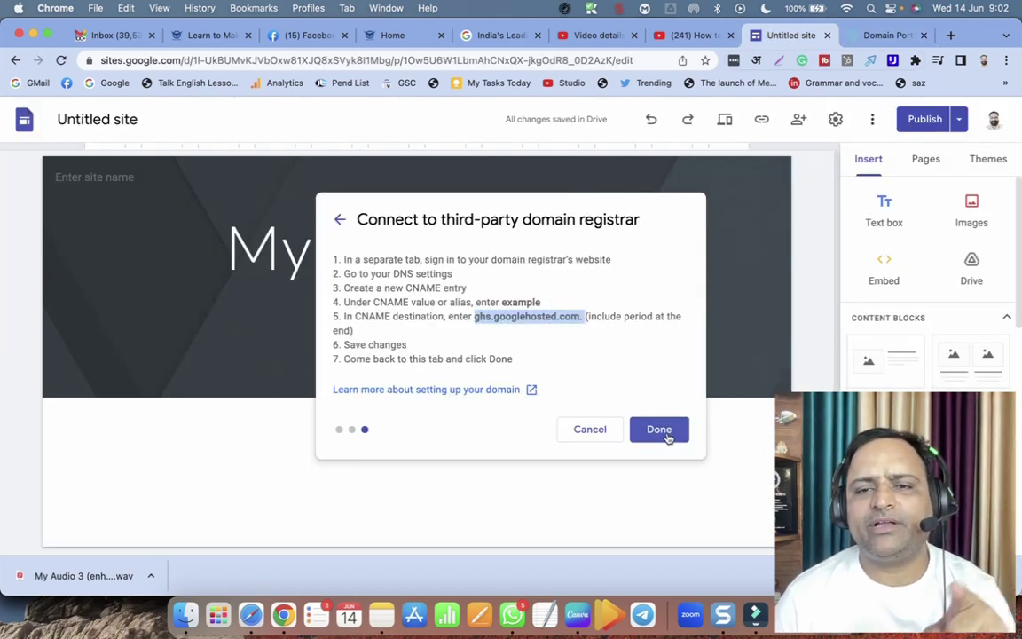
pyautogui.click(668, 432)
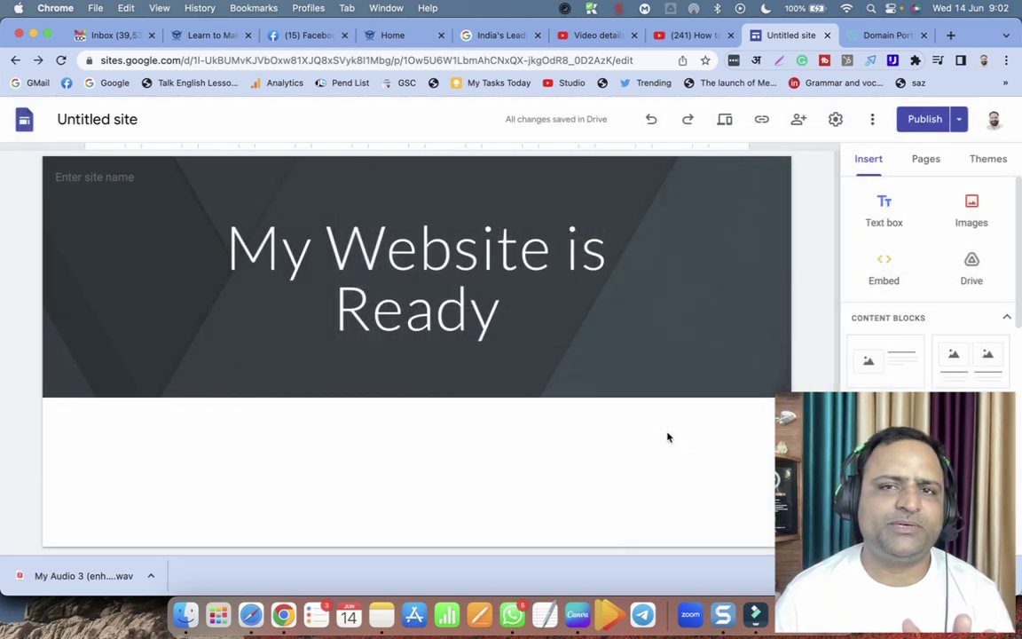